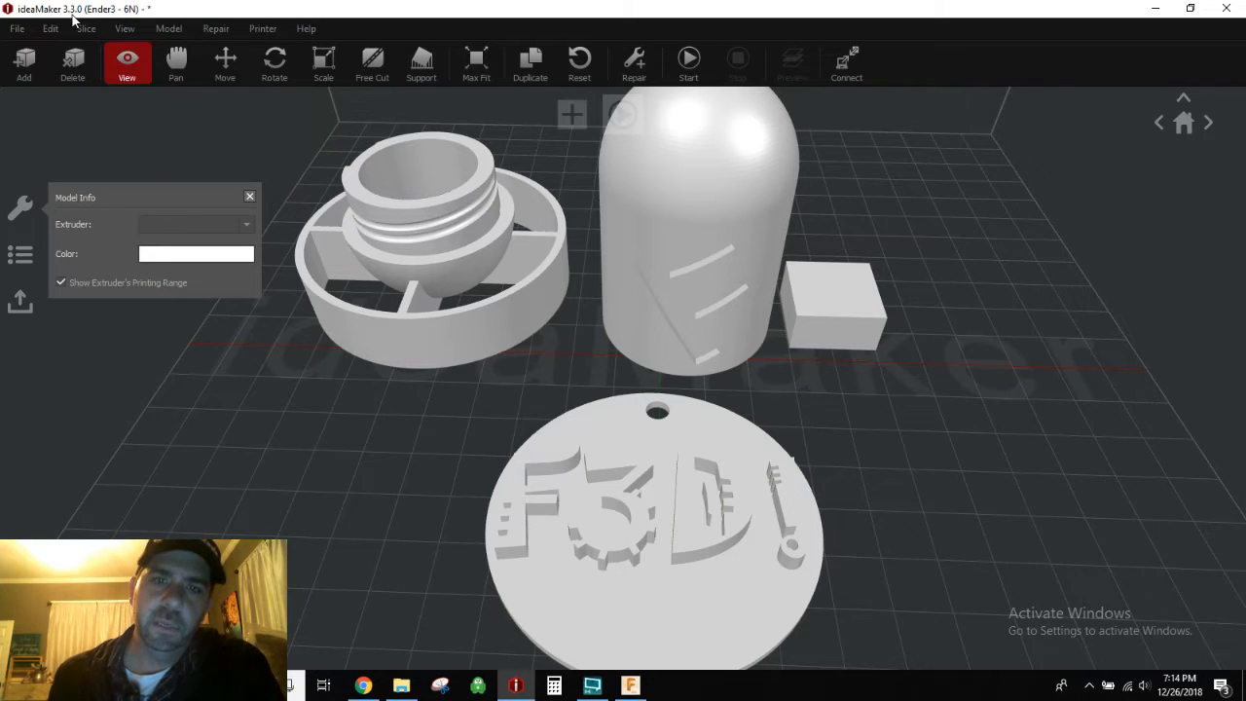
Step: Review the general and advanced printer settings of the Ender3 - 6N profile
drag(250, 496, 301, 445)
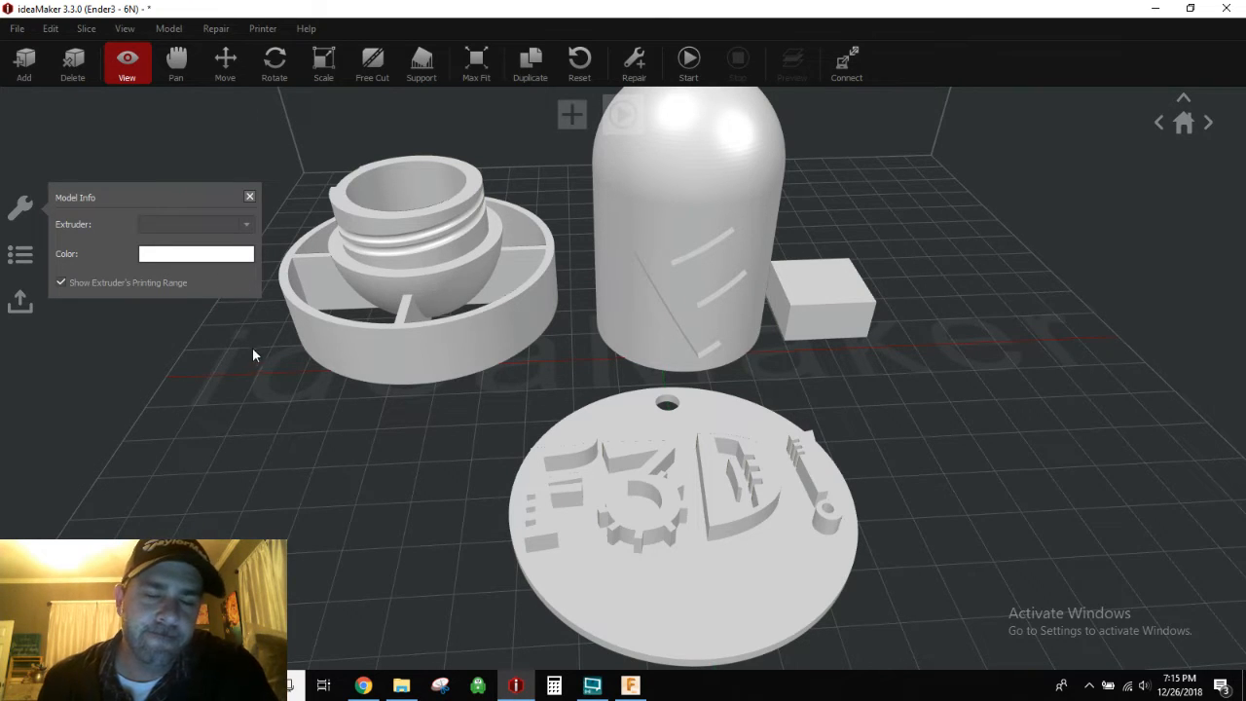
click(263, 28)
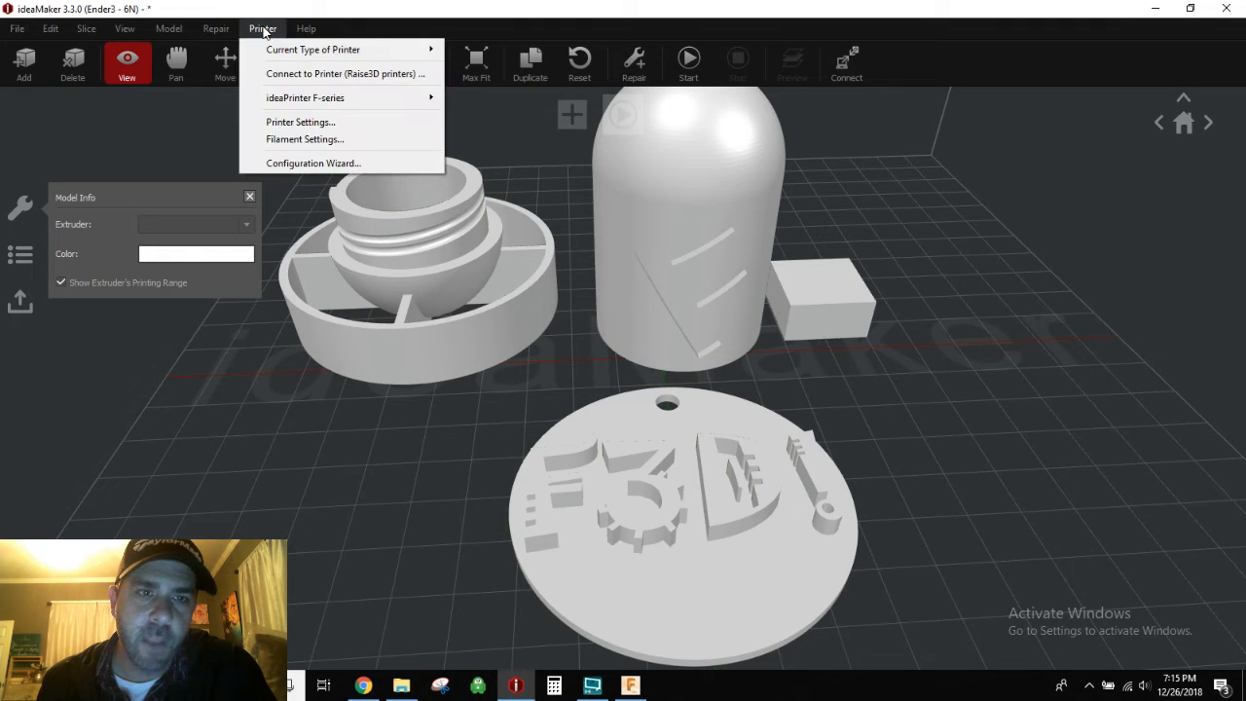
click(301, 121)
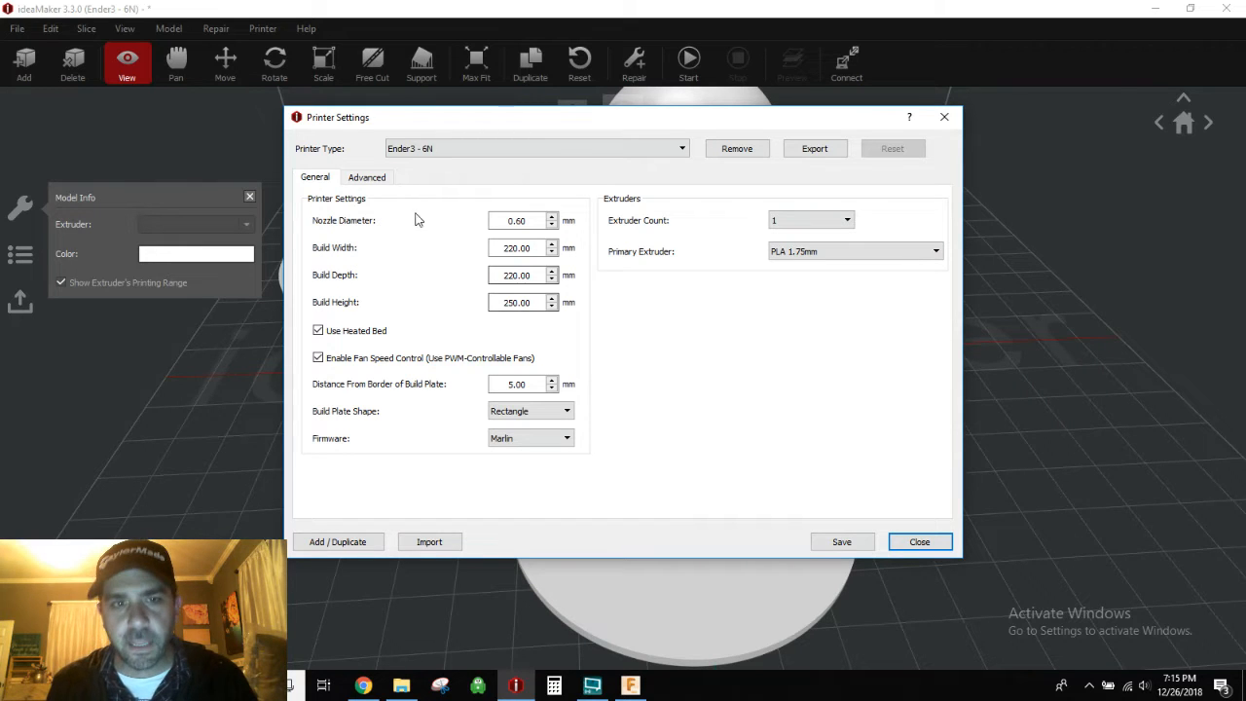
click(370, 181)
click(329, 179)
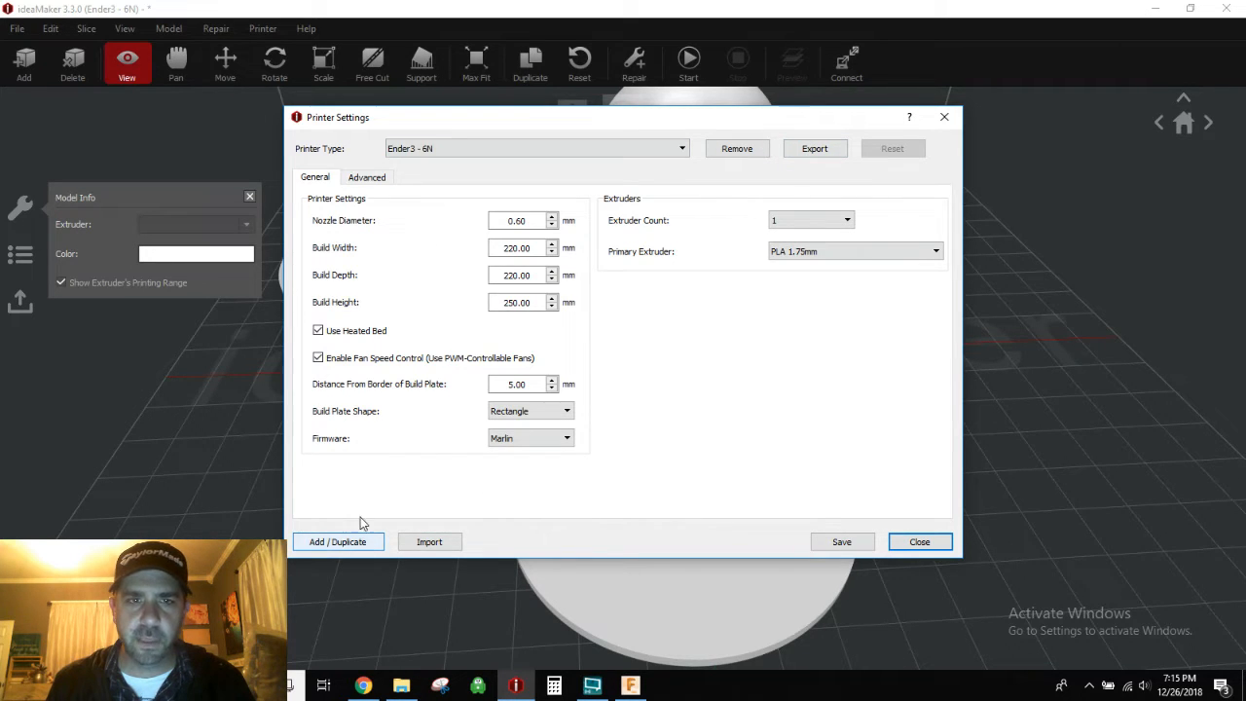
click(367, 177)
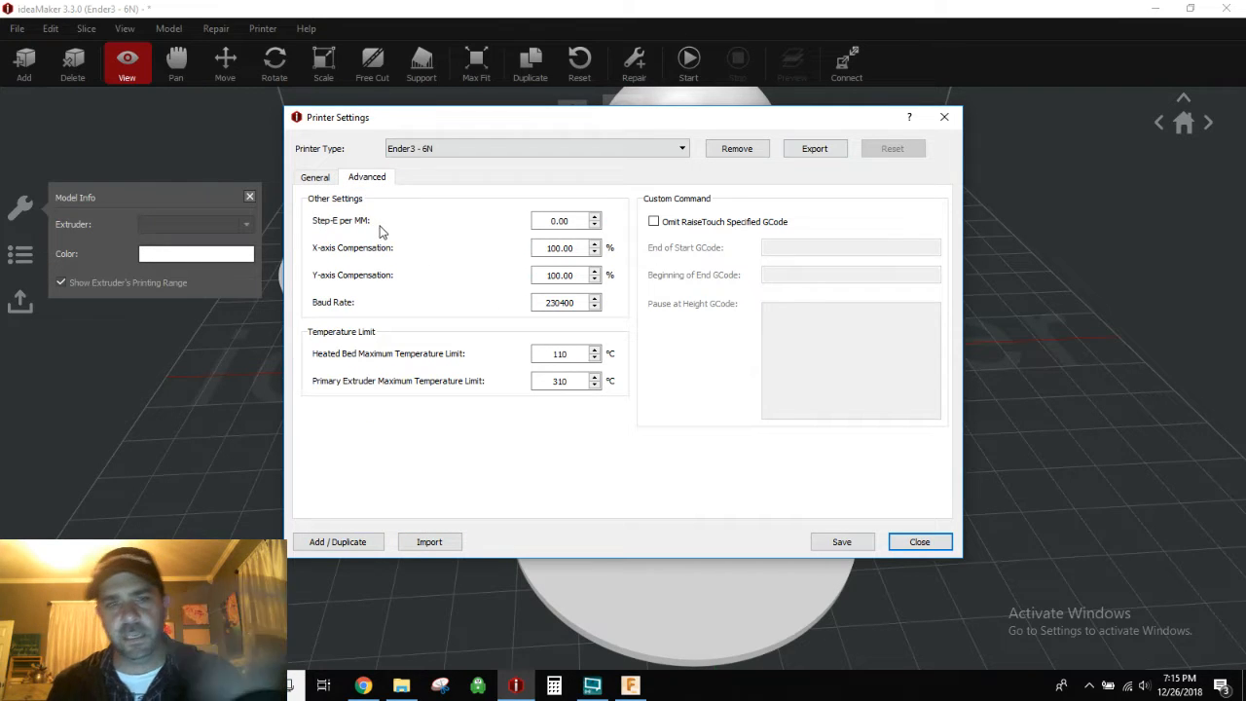
click(587, 222)
double_click(585, 222)
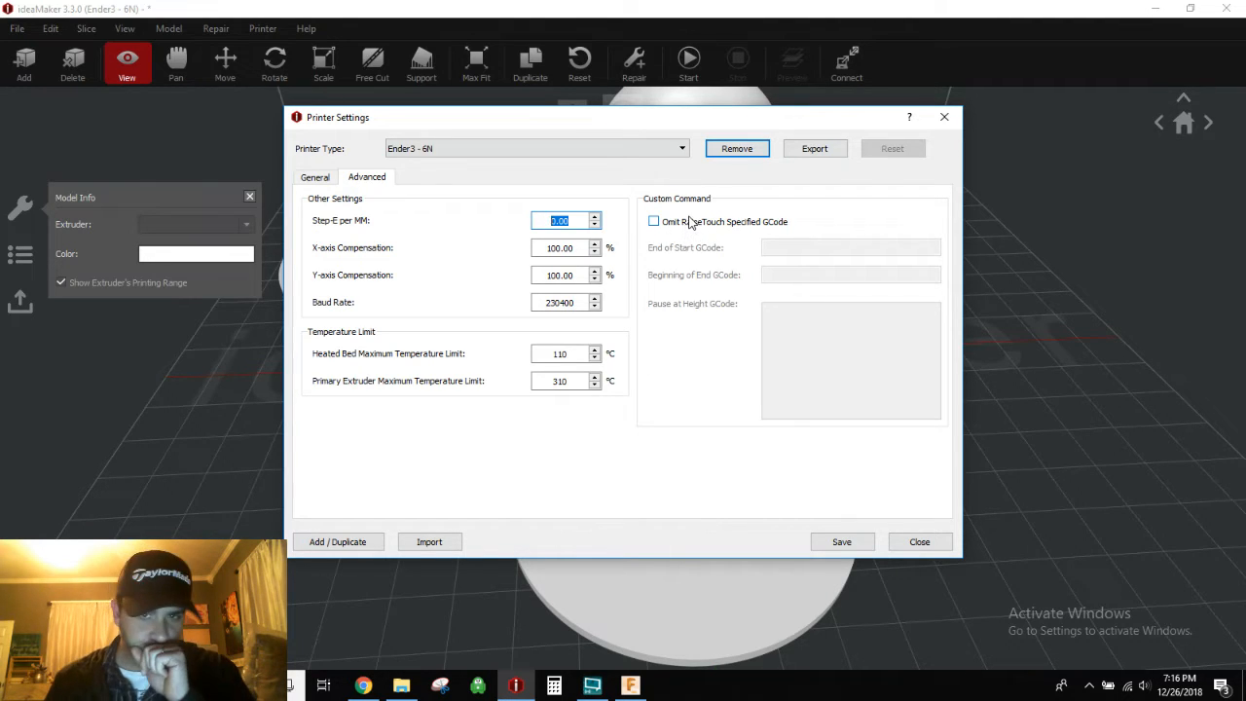
mouse_move(689, 222)
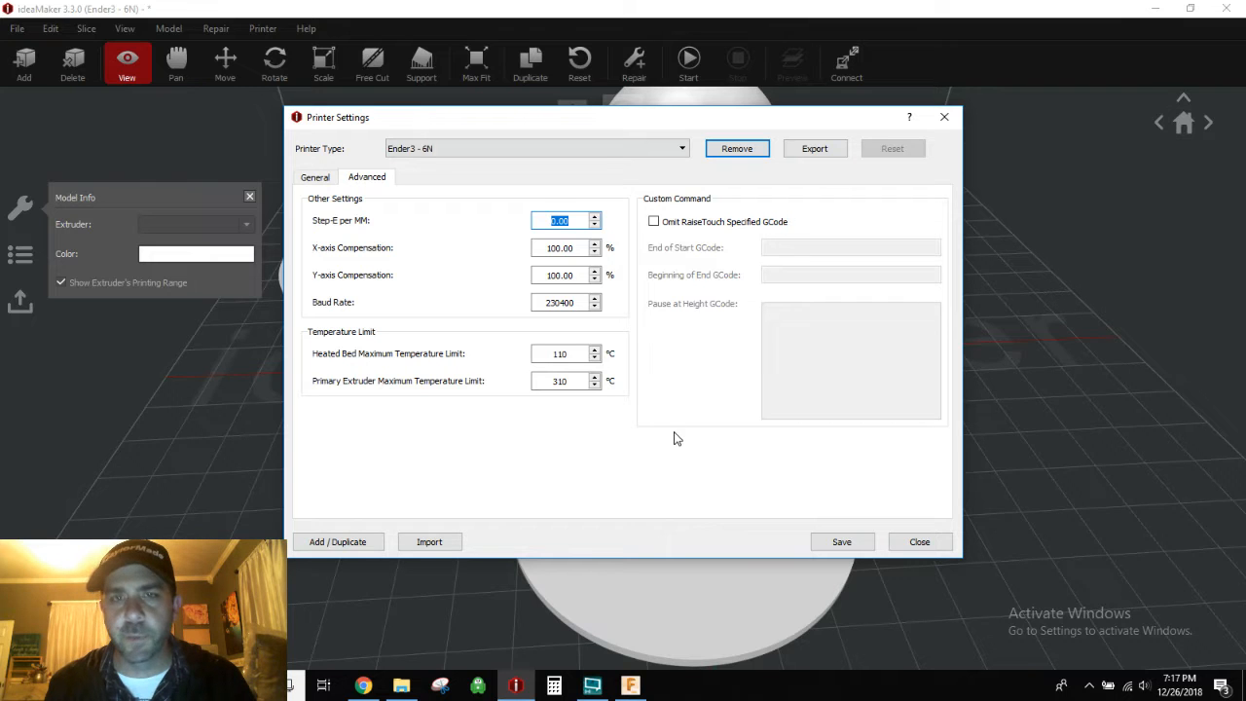
click(938, 548)
Step: Examine the brand, price, flowrate and notes settings of the PLA 1.75mm filament
click(263, 28)
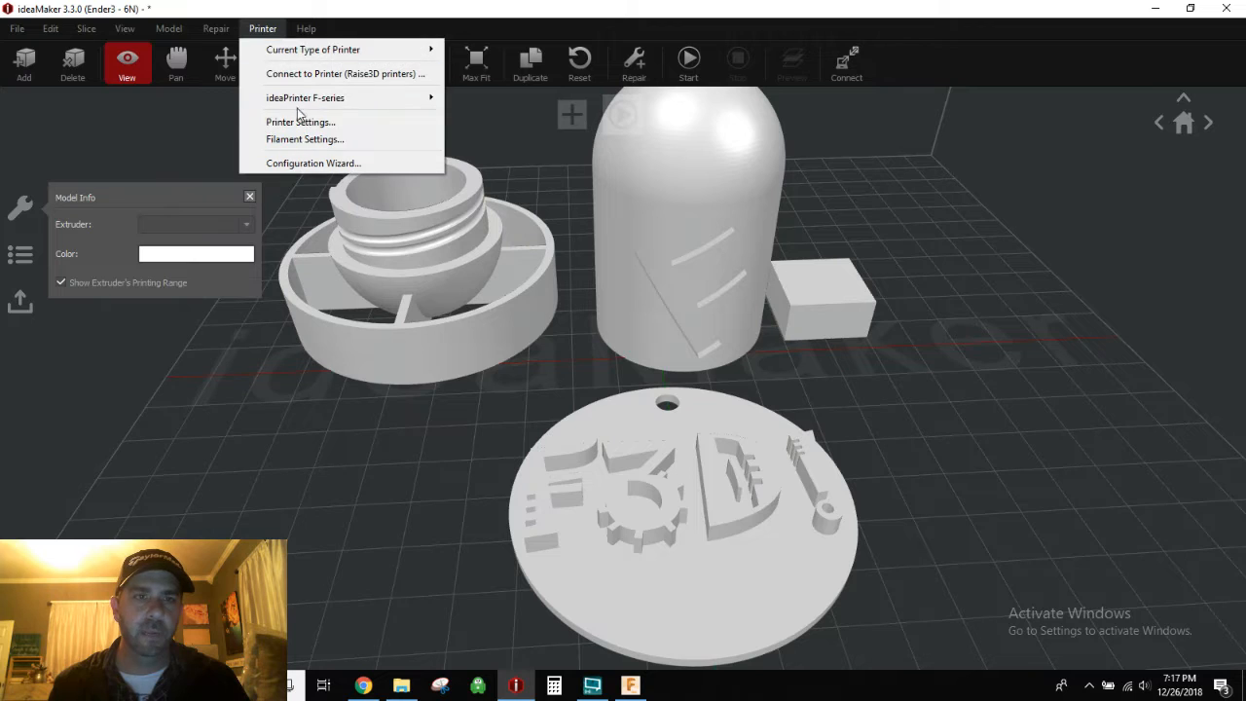
click(304, 139)
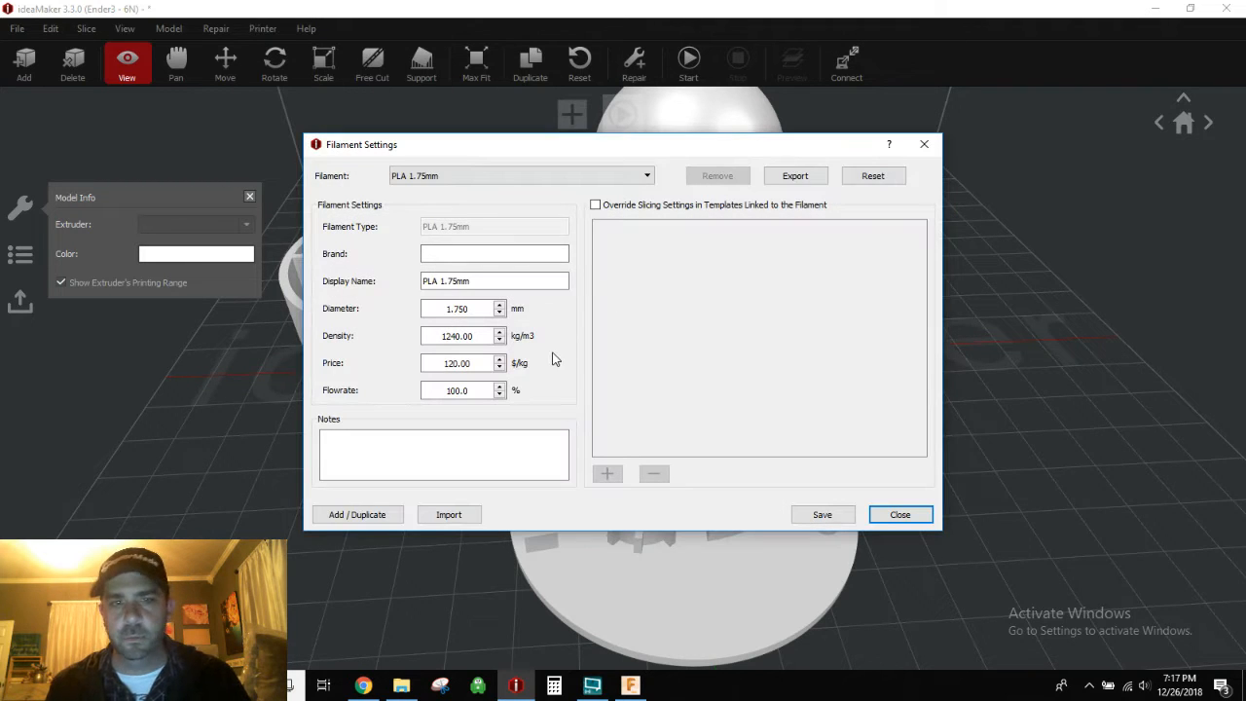
click(453, 253)
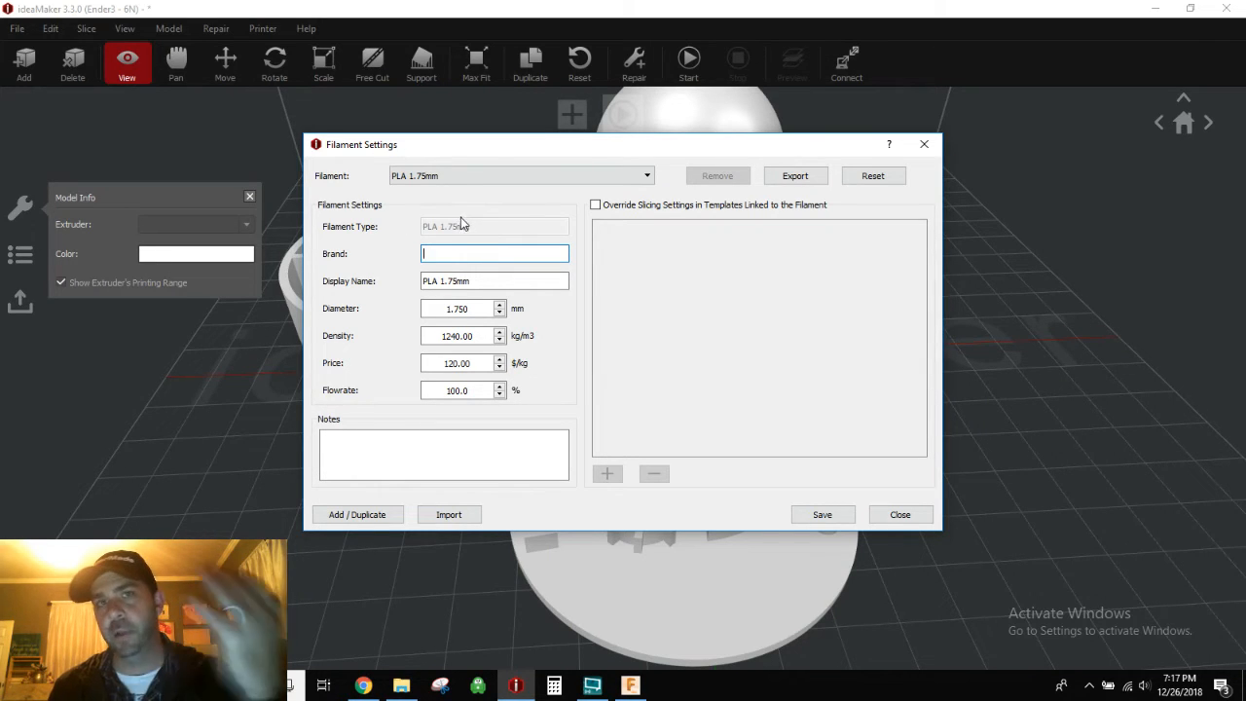
drag(474, 392, 449, 395)
click(498, 367)
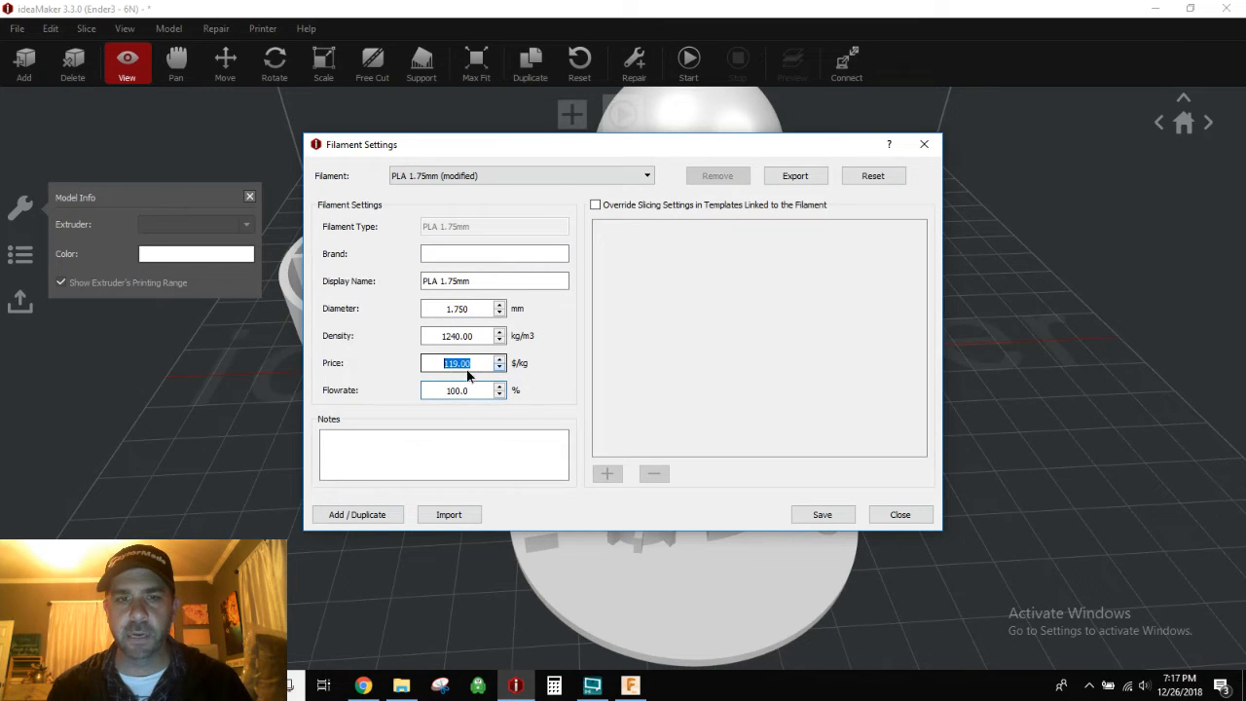
click(498, 358)
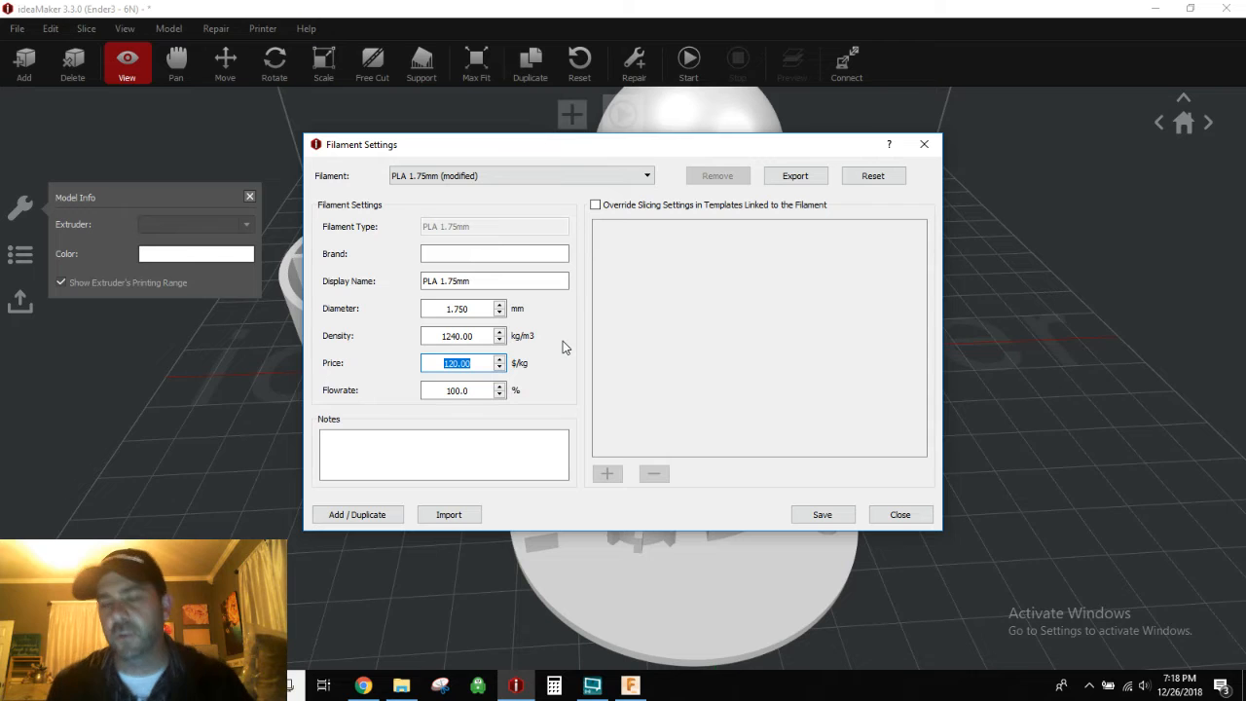
click(479, 361)
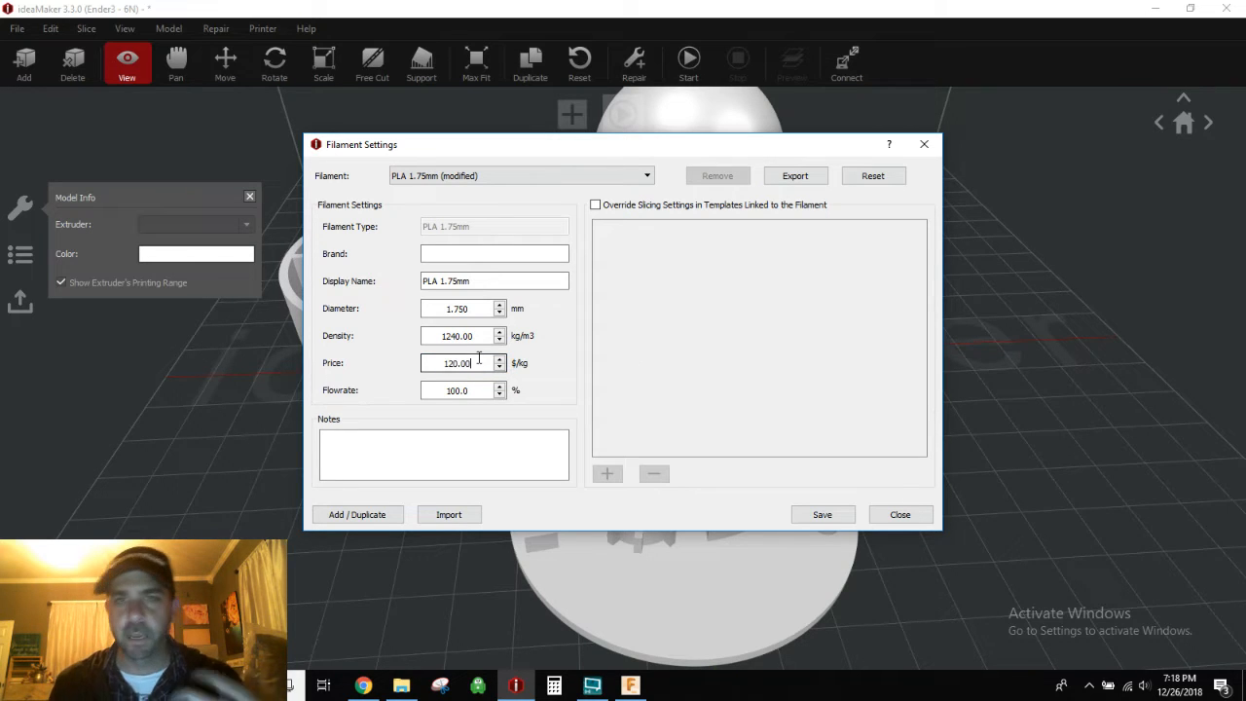
click(468, 439)
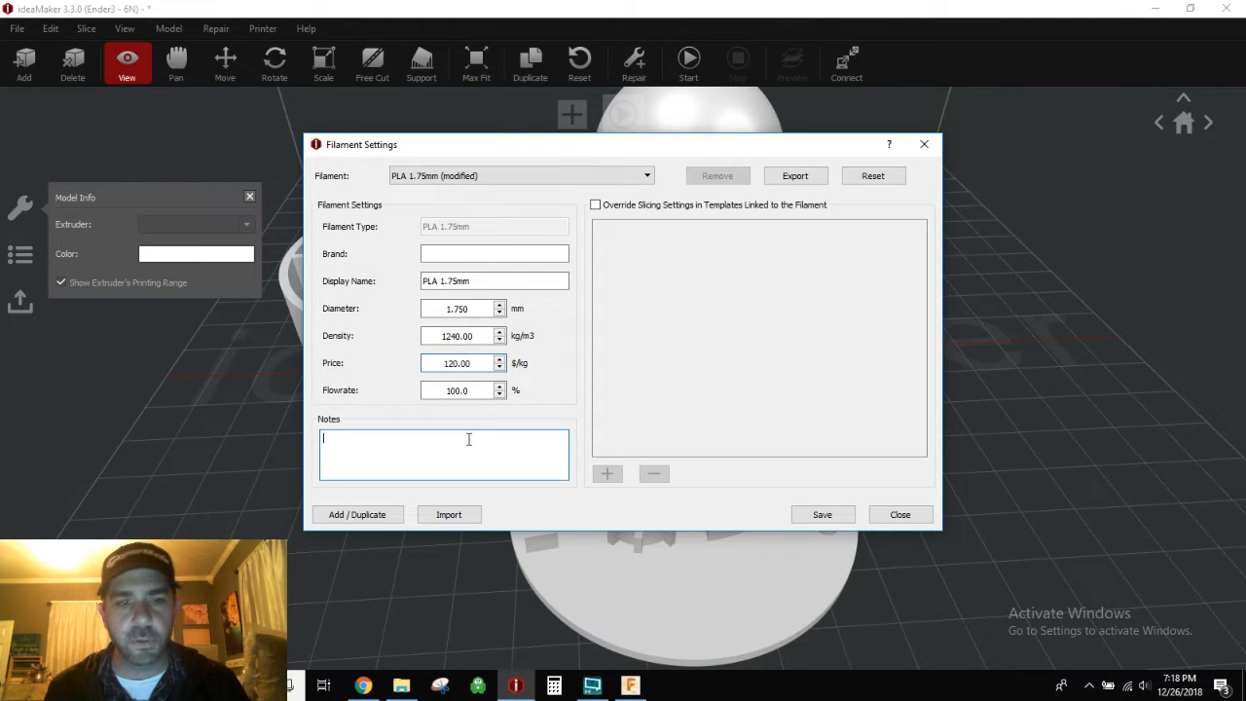
Step: Try enabling the slicing settings override for templates linked to the PLA 1.75mm filament, and discard the changes
click(596, 206)
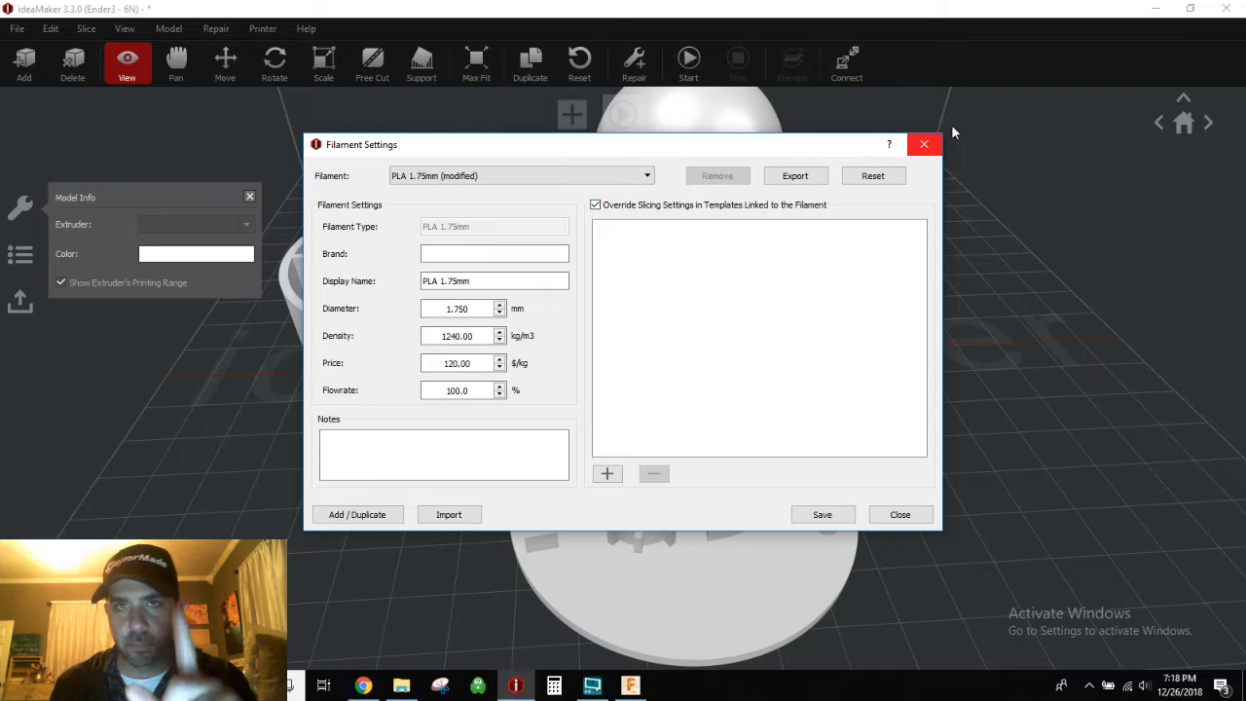
click(930, 144)
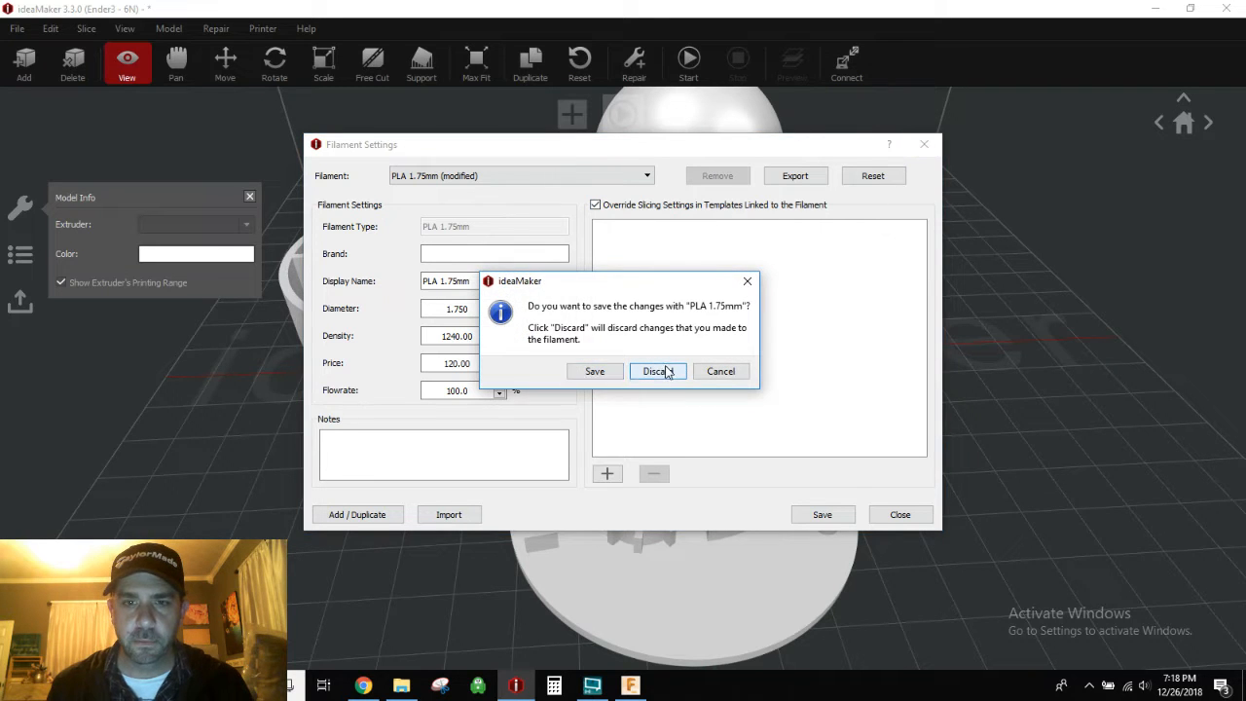
click(666, 370)
Step: Examine the per-group and per-layer settings of Setting Group 1 and the setting categories that can be added to the group
click(688, 60)
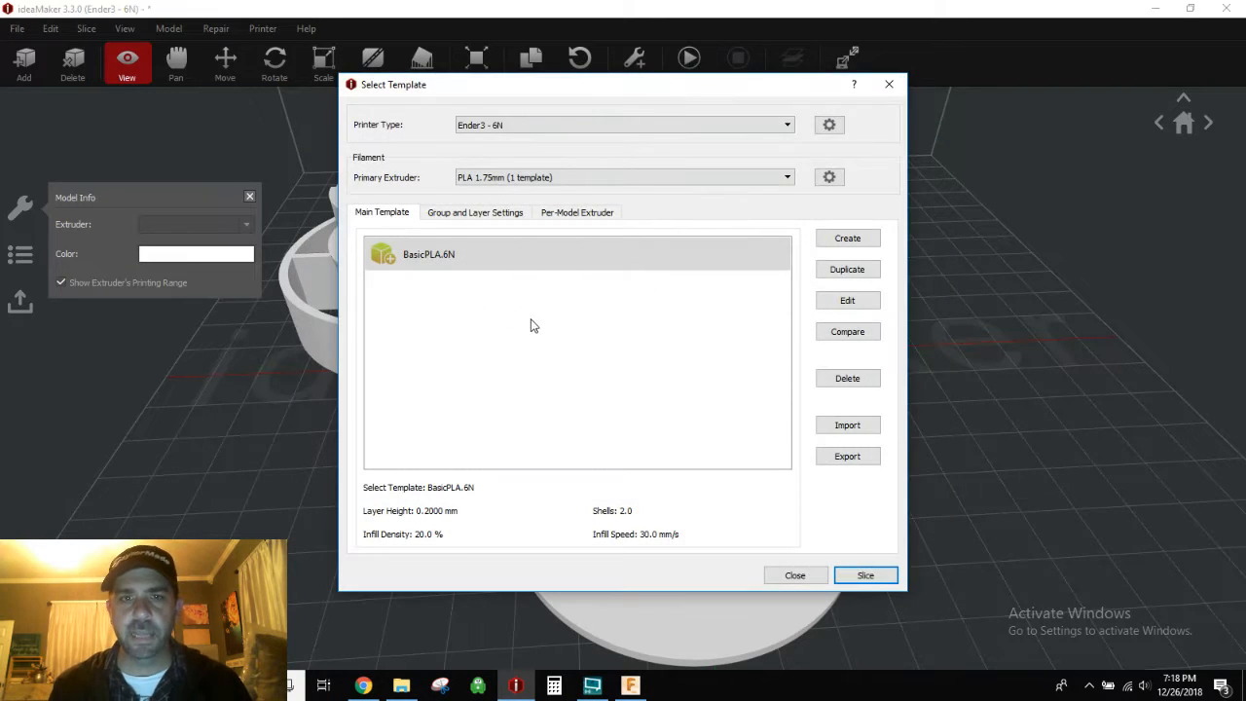
click(494, 218)
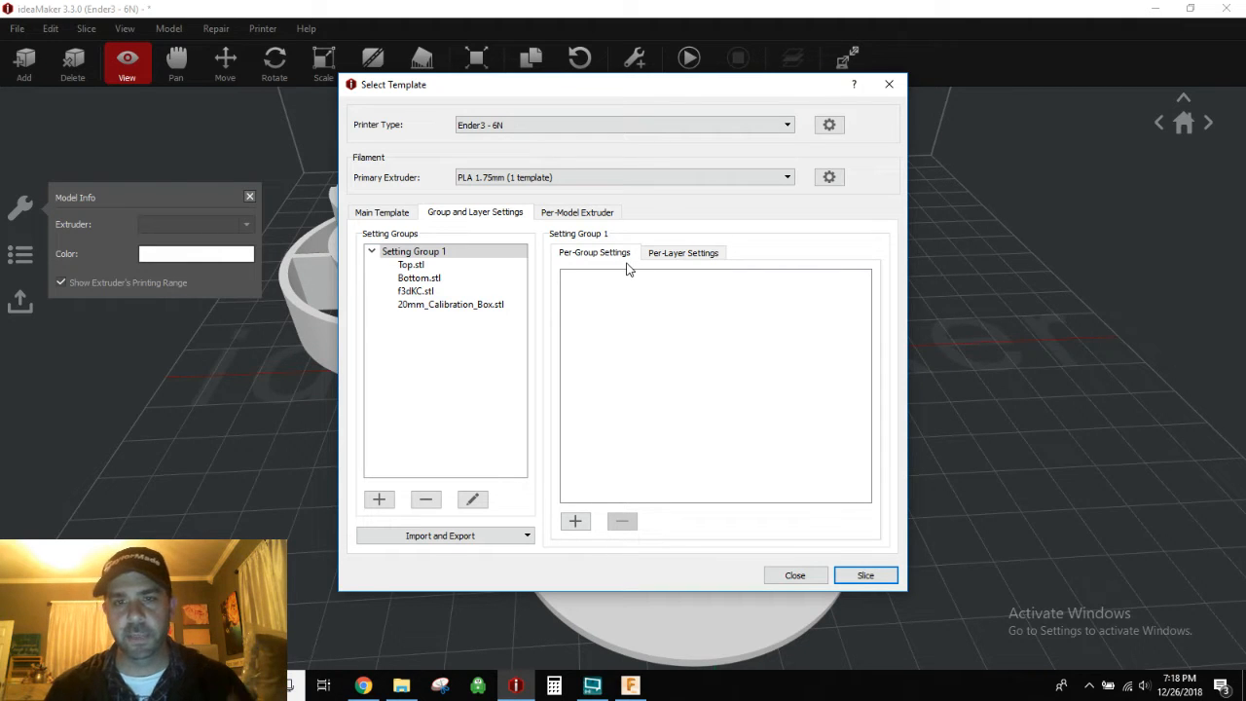
click(709, 252)
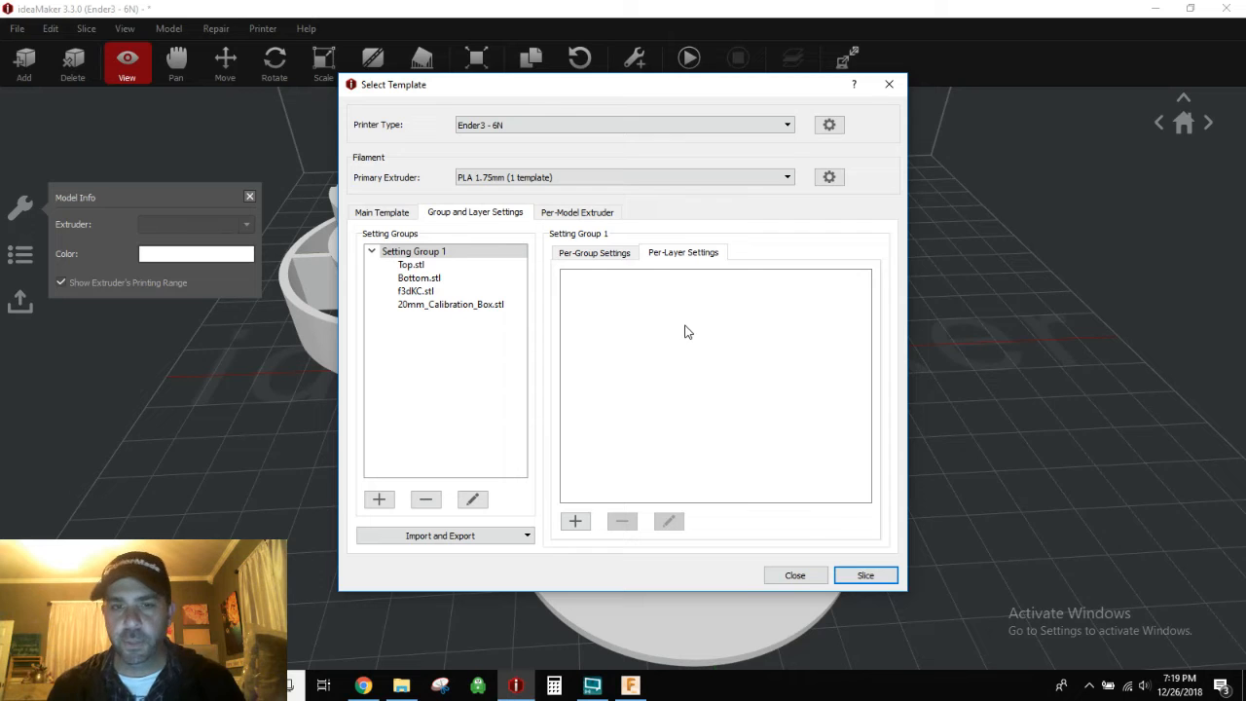
click(608, 252)
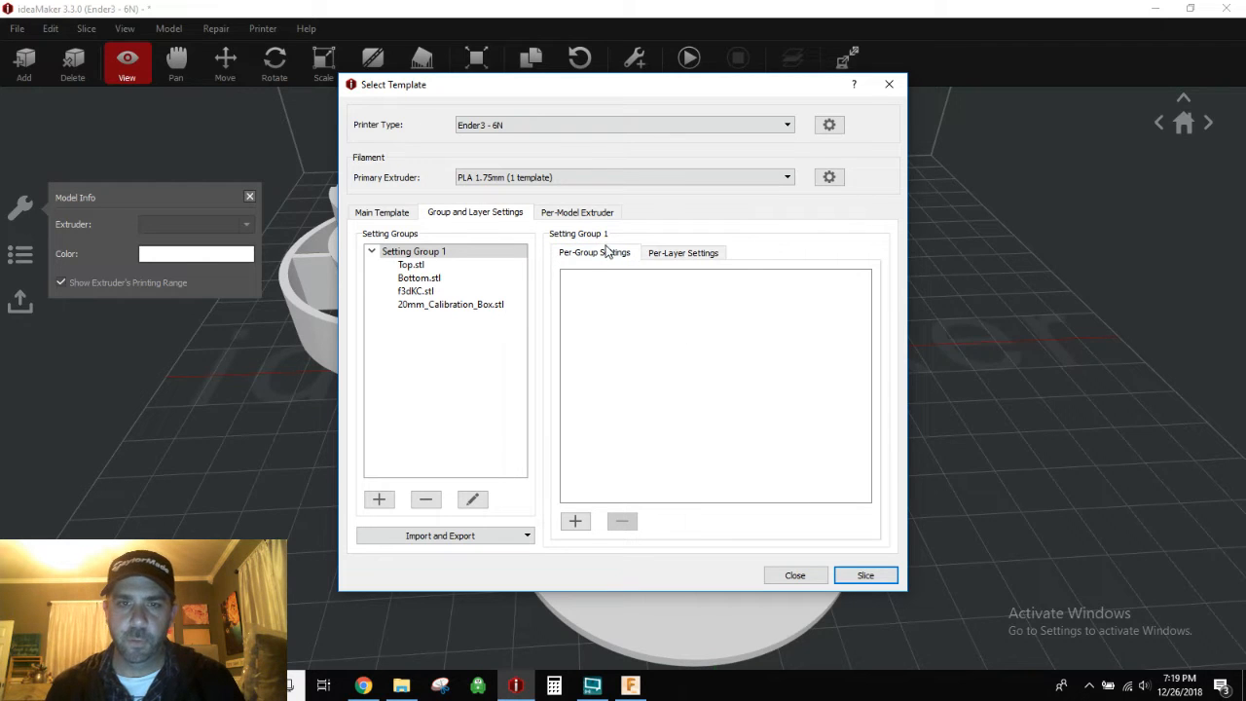
click(573, 522)
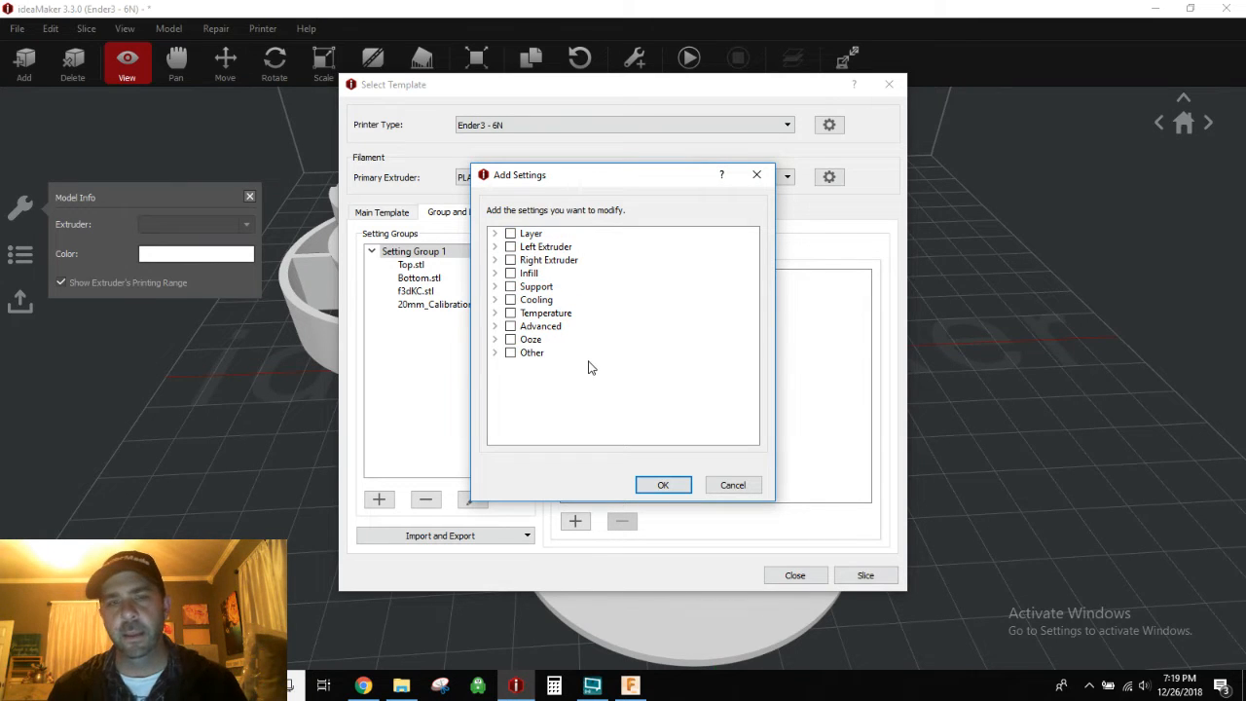
click(732, 485)
click(796, 575)
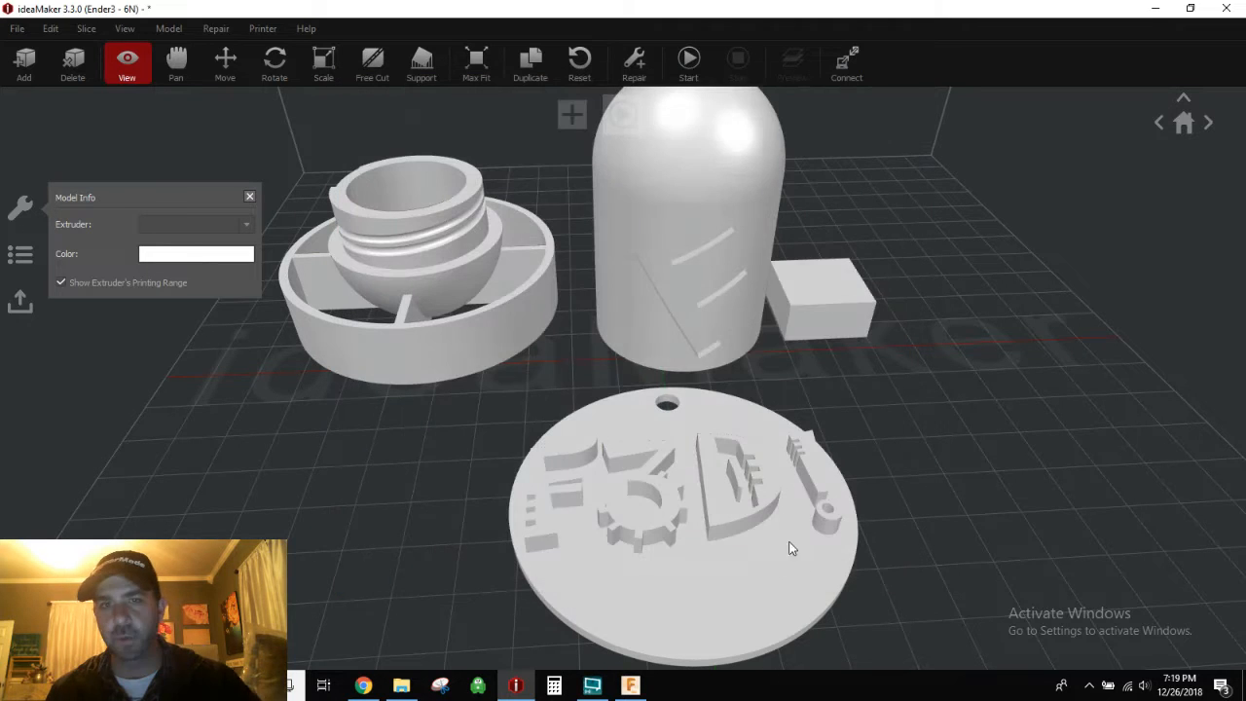
Step: Read the description of the PLA 1.75mm filament's template override option, toggle it on and off, and discard the changes
click(263, 29)
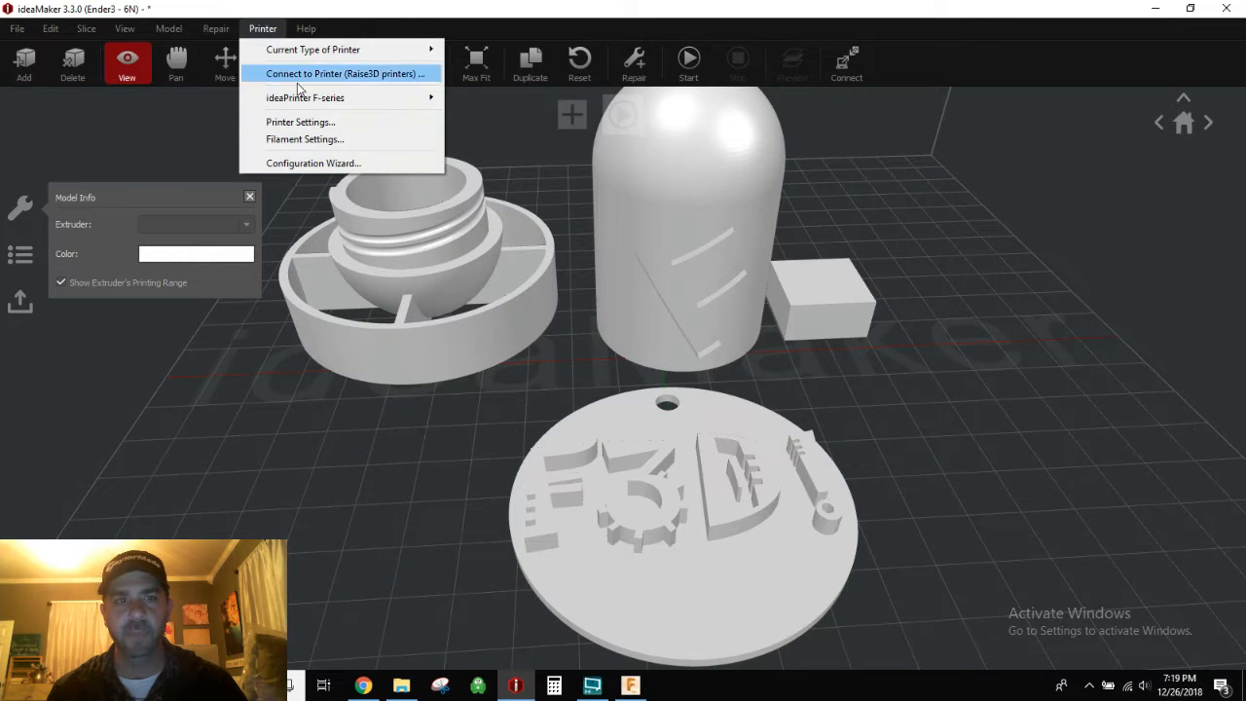
click(306, 138)
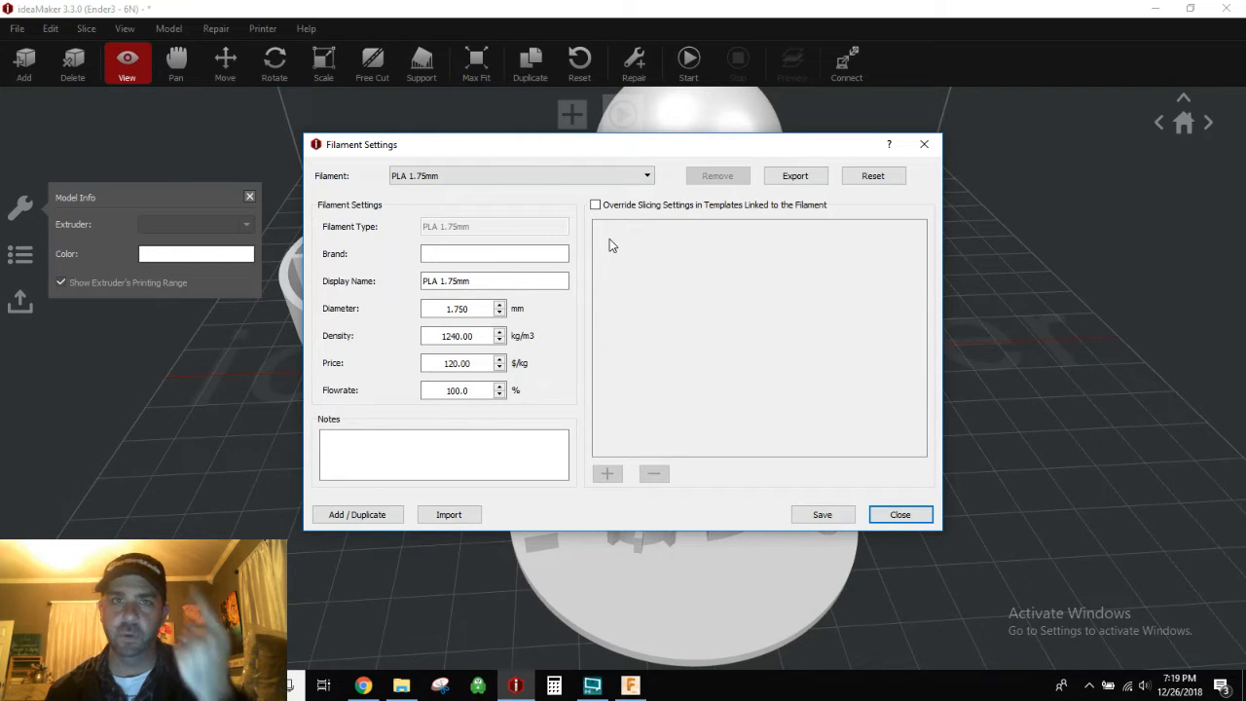
mouse_move(609, 256)
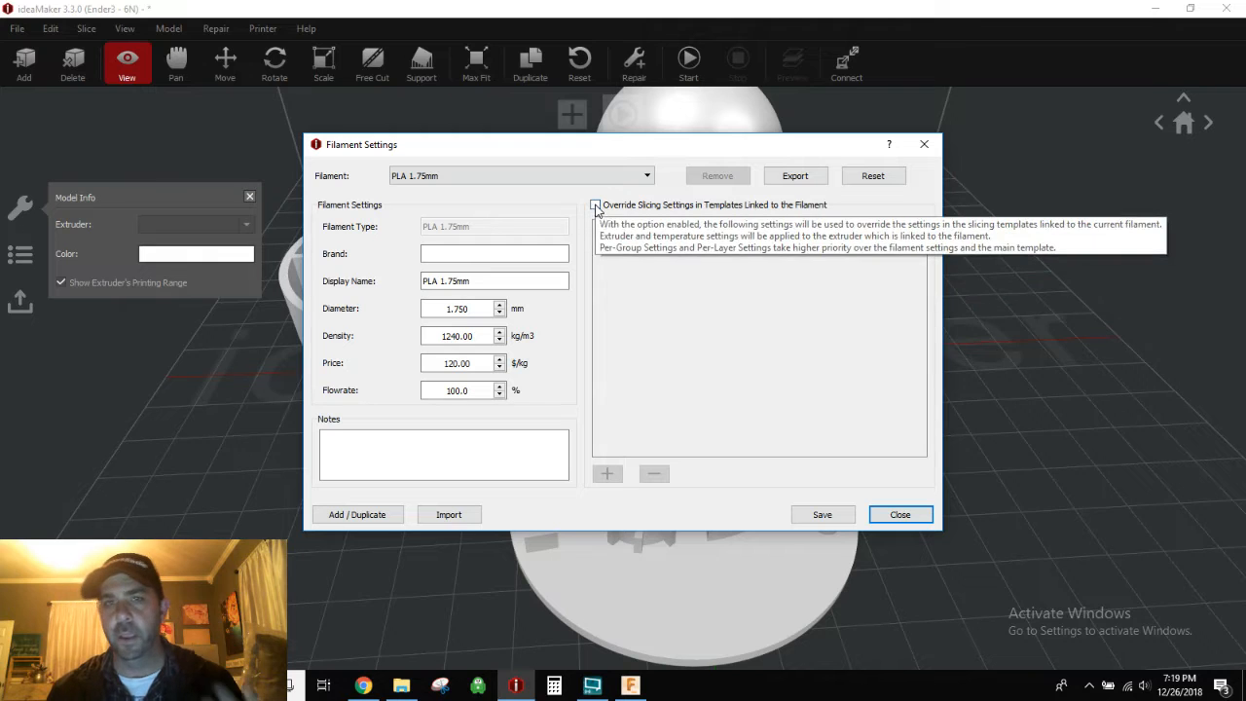
mouse_move(688, 256)
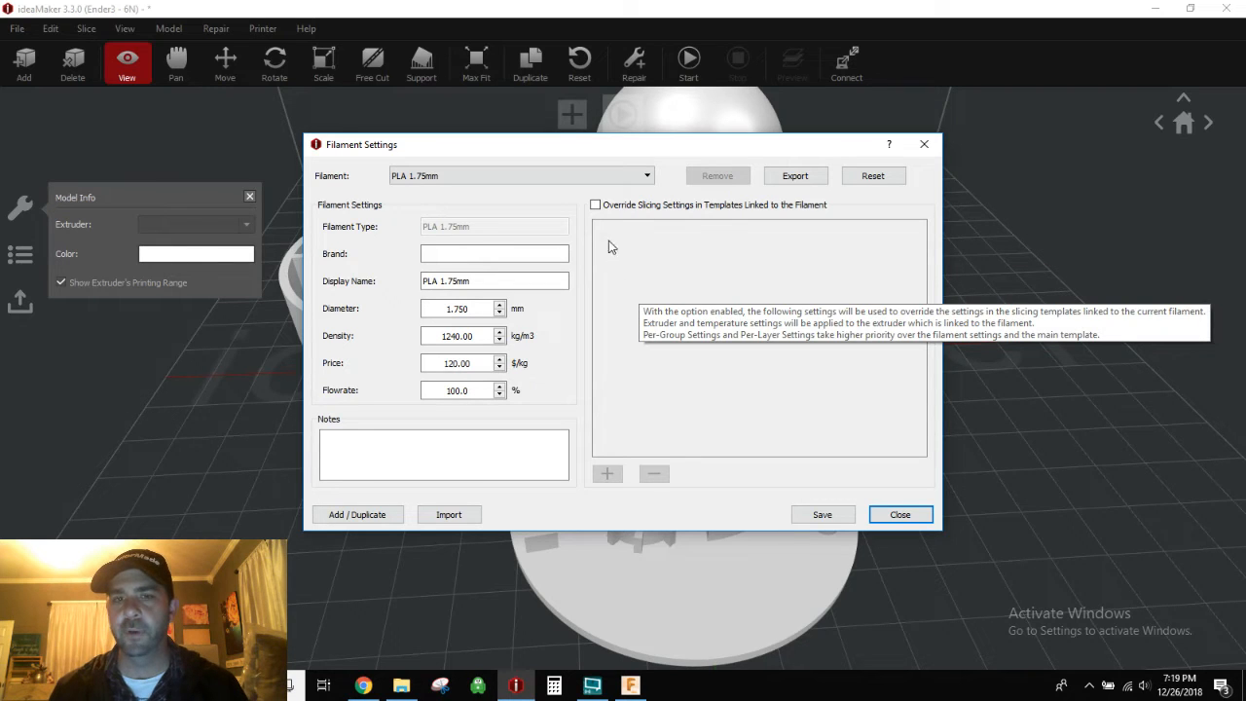
click(595, 206)
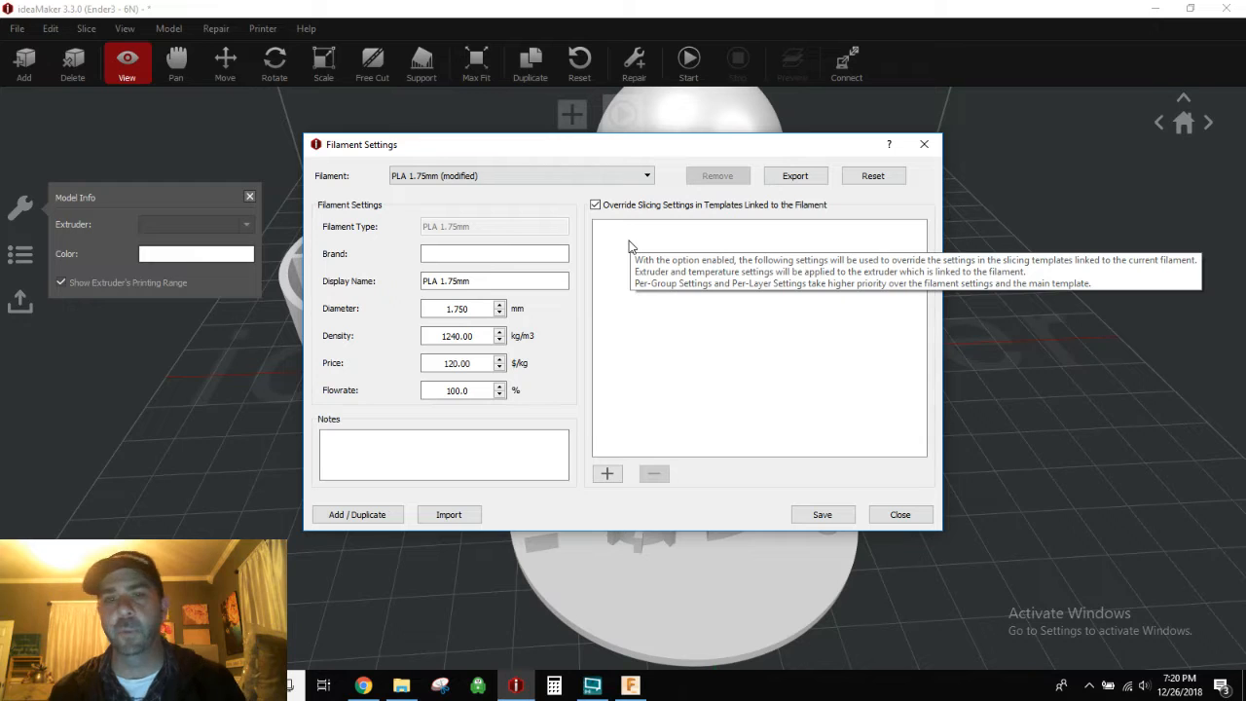
click(596, 205)
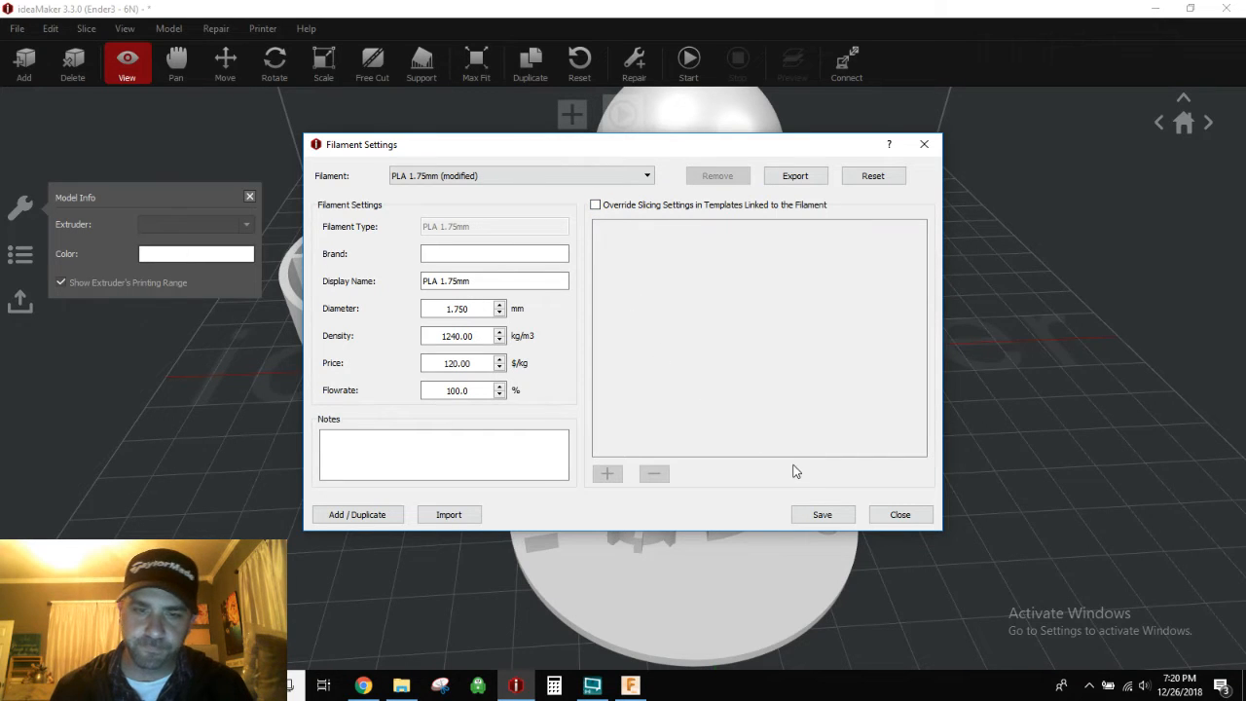
click(901, 514)
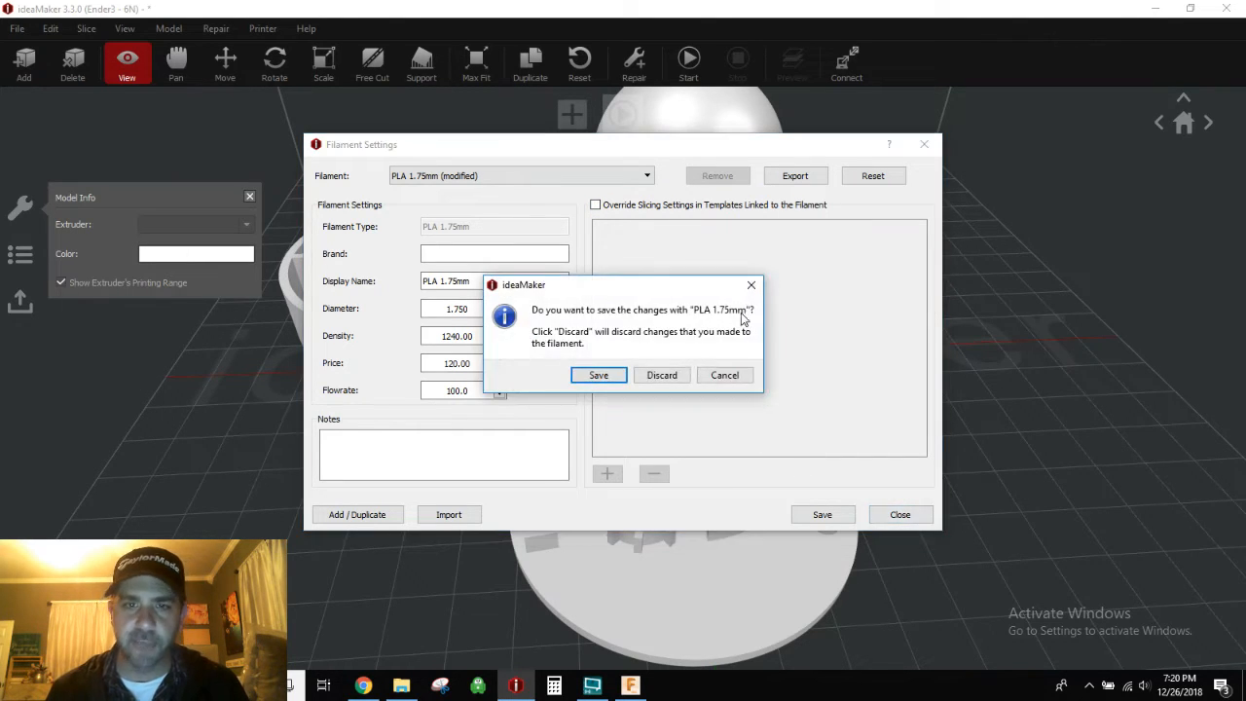
click(682, 376)
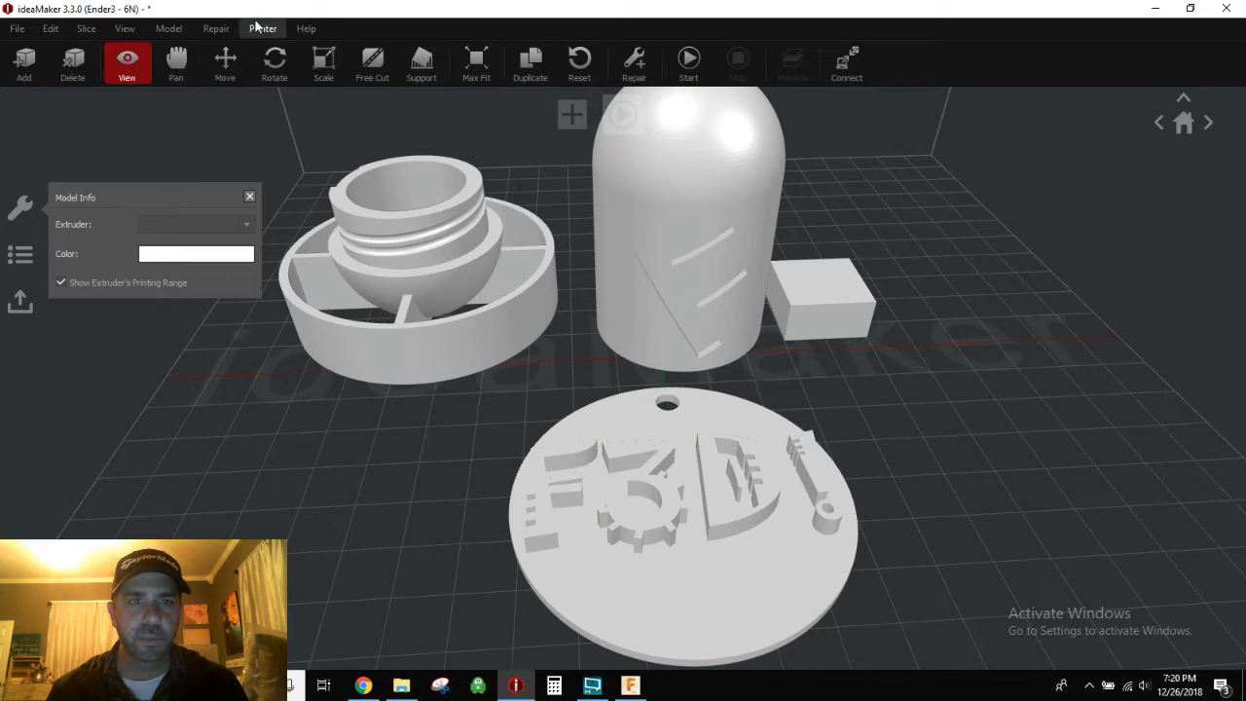
Step: Edit the BasicPLA.6N template's advanced layer settings so the seam is placed on None
click(687, 58)
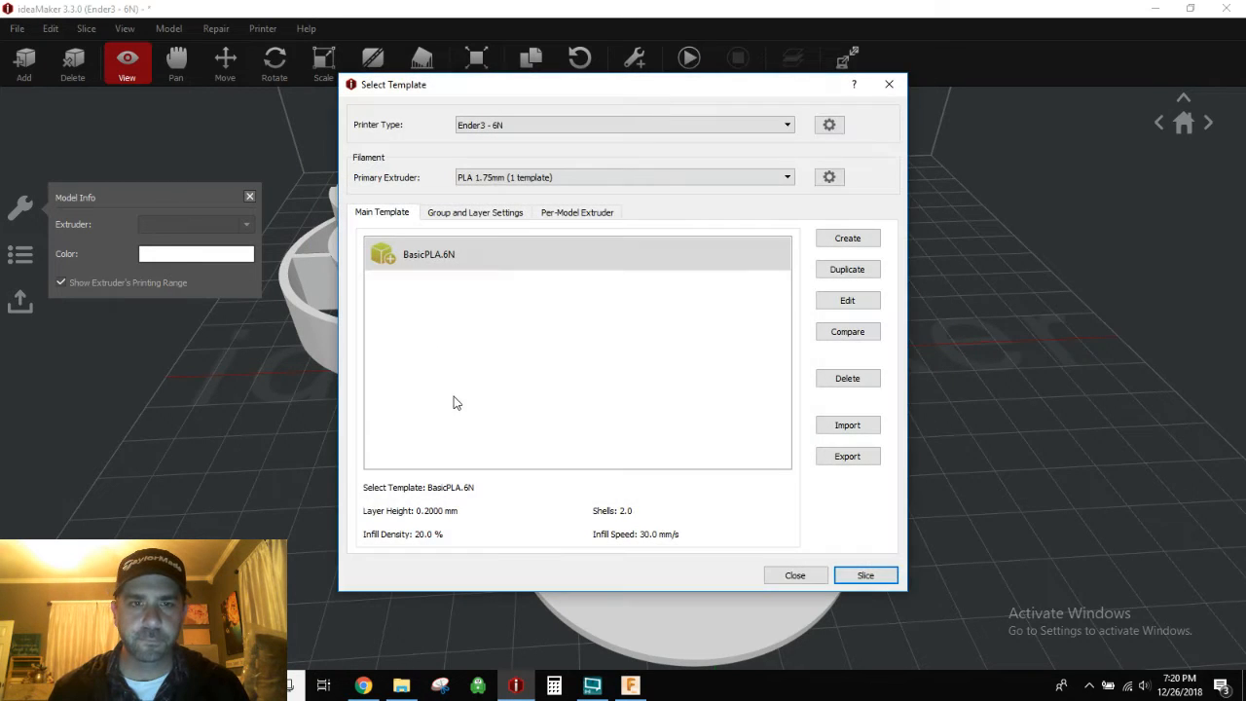
click(848, 300)
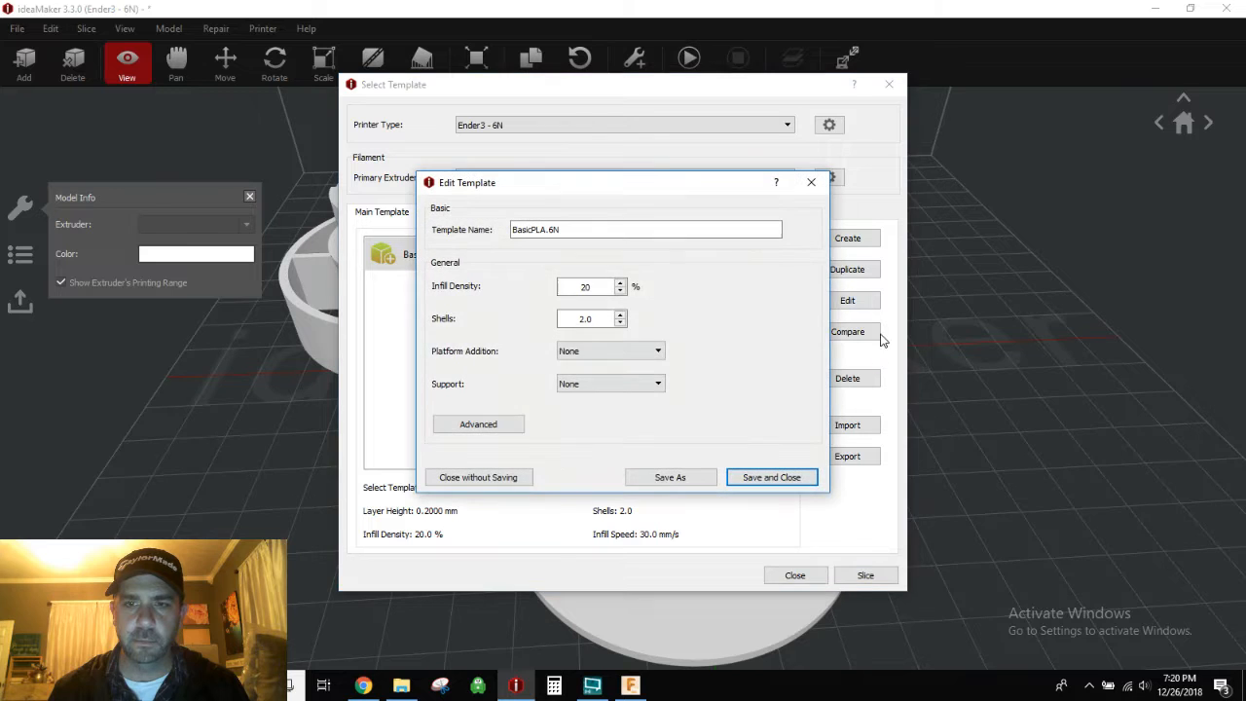
click(521, 426)
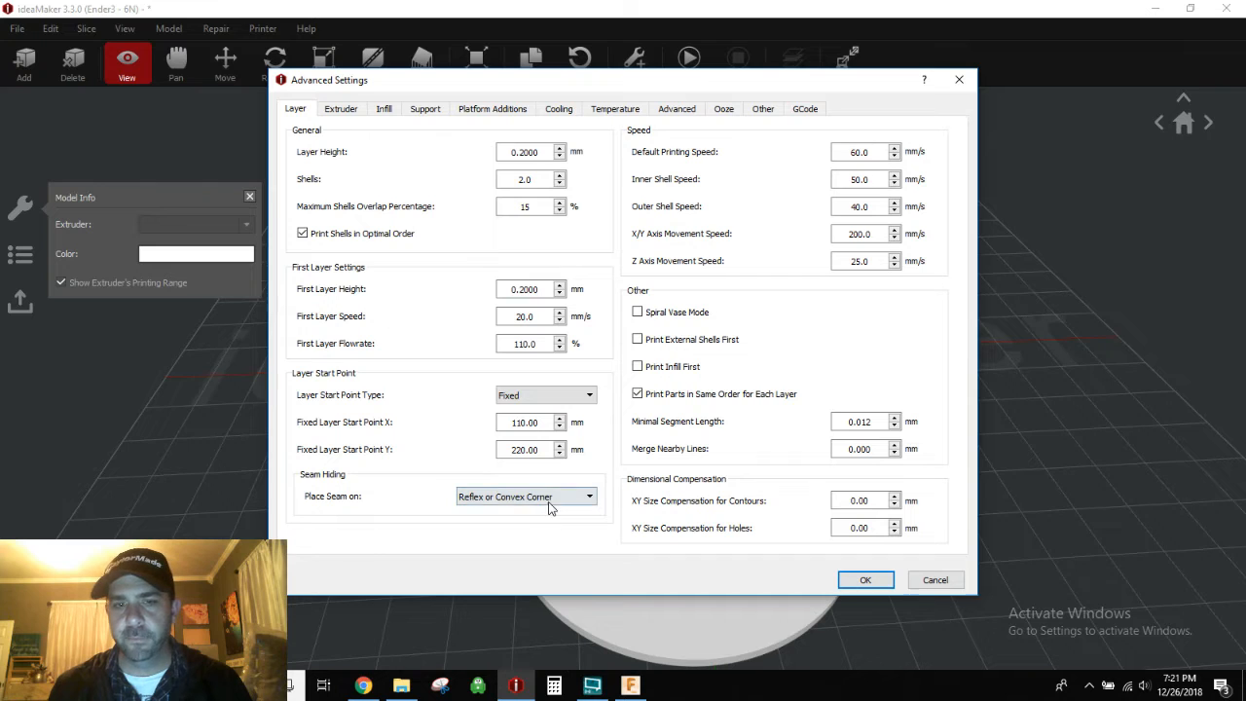
click(550, 498)
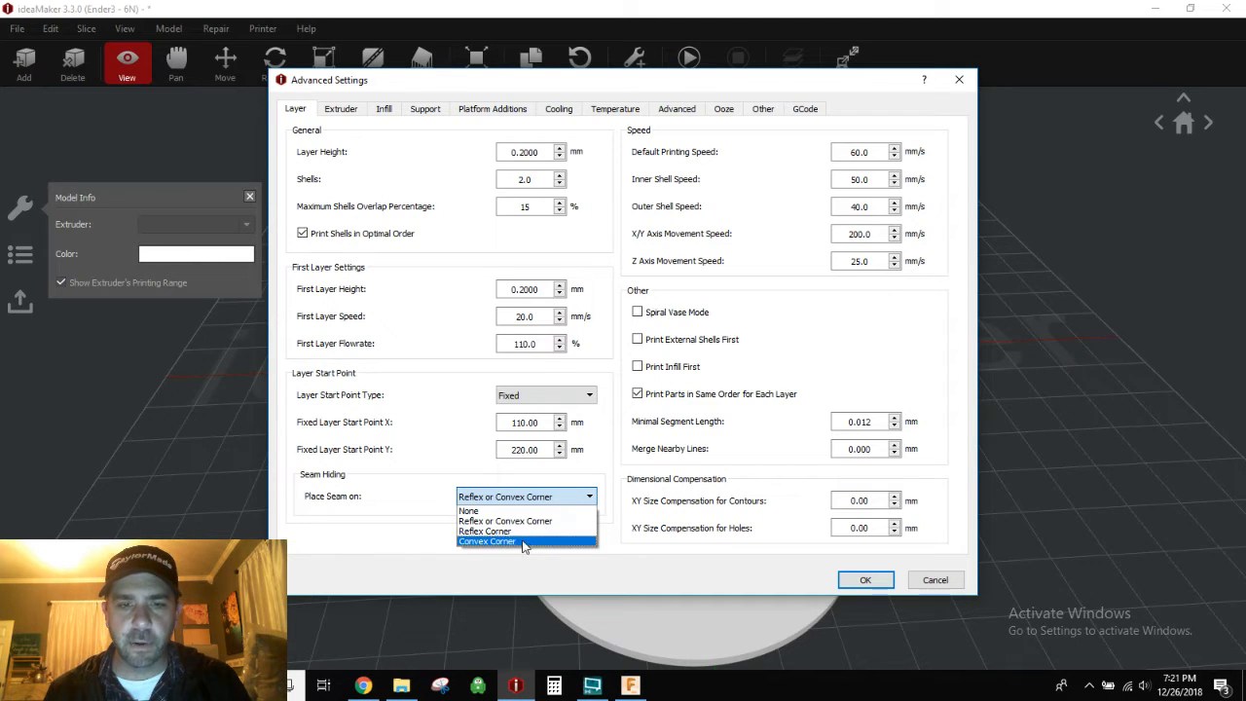
click(468, 511)
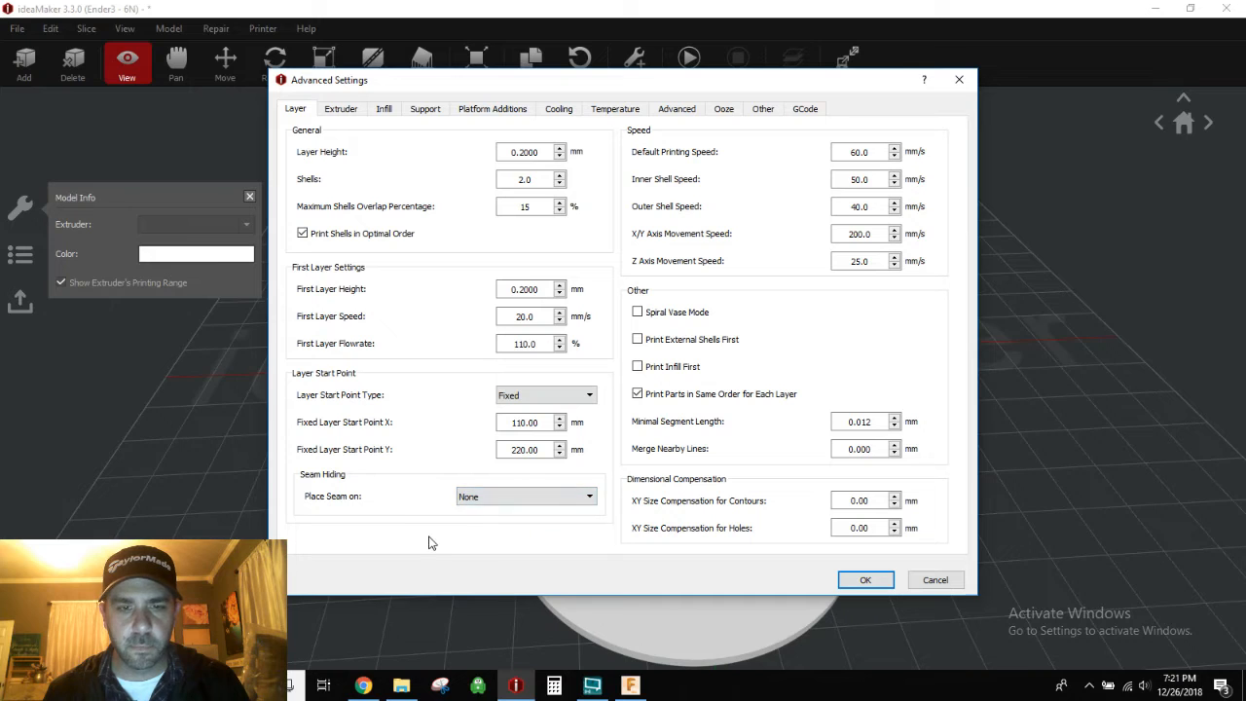
Step: Set the seam hiding option in the layer settings to place the seam on Reflex or Convex Corner
click(508, 499)
click(405, 522)
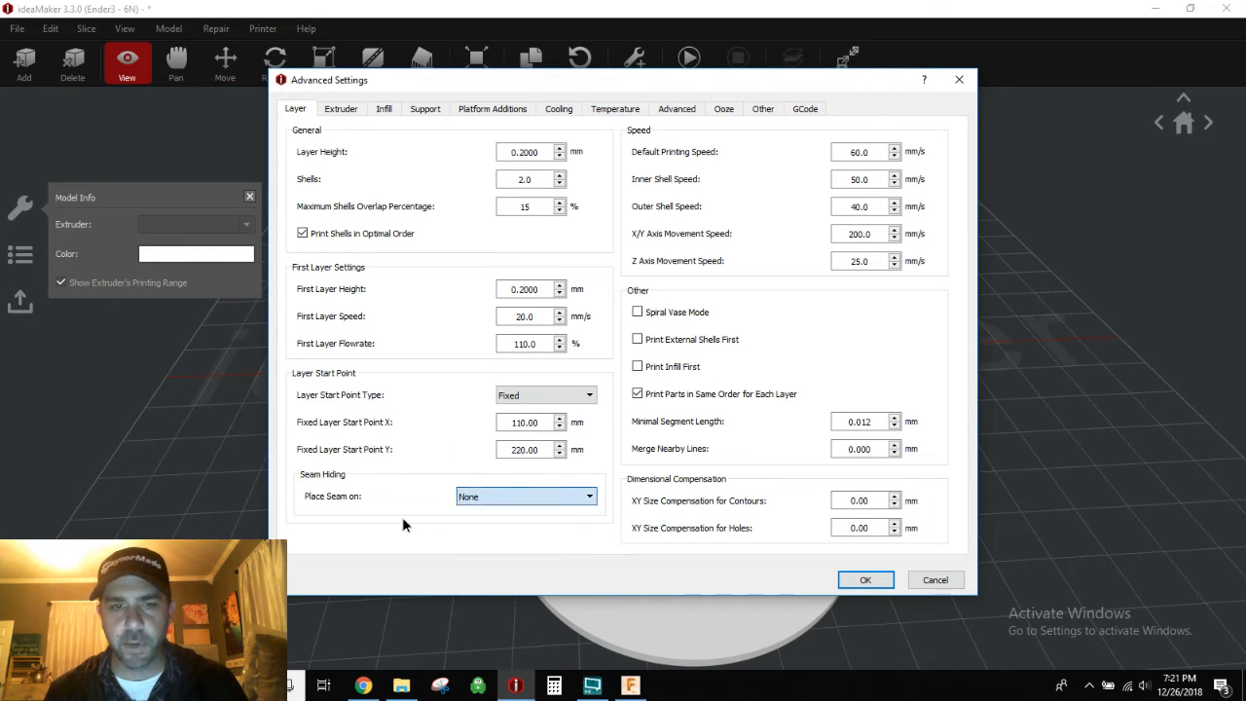
click(506, 497)
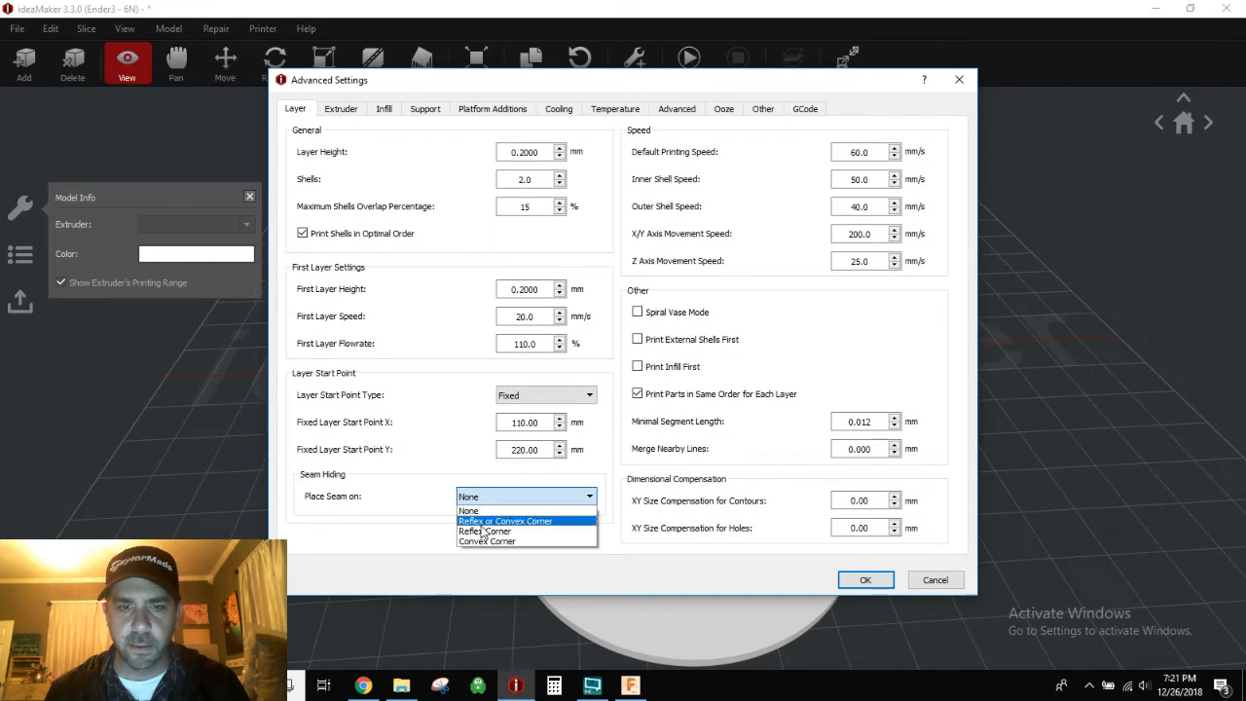
click(484, 519)
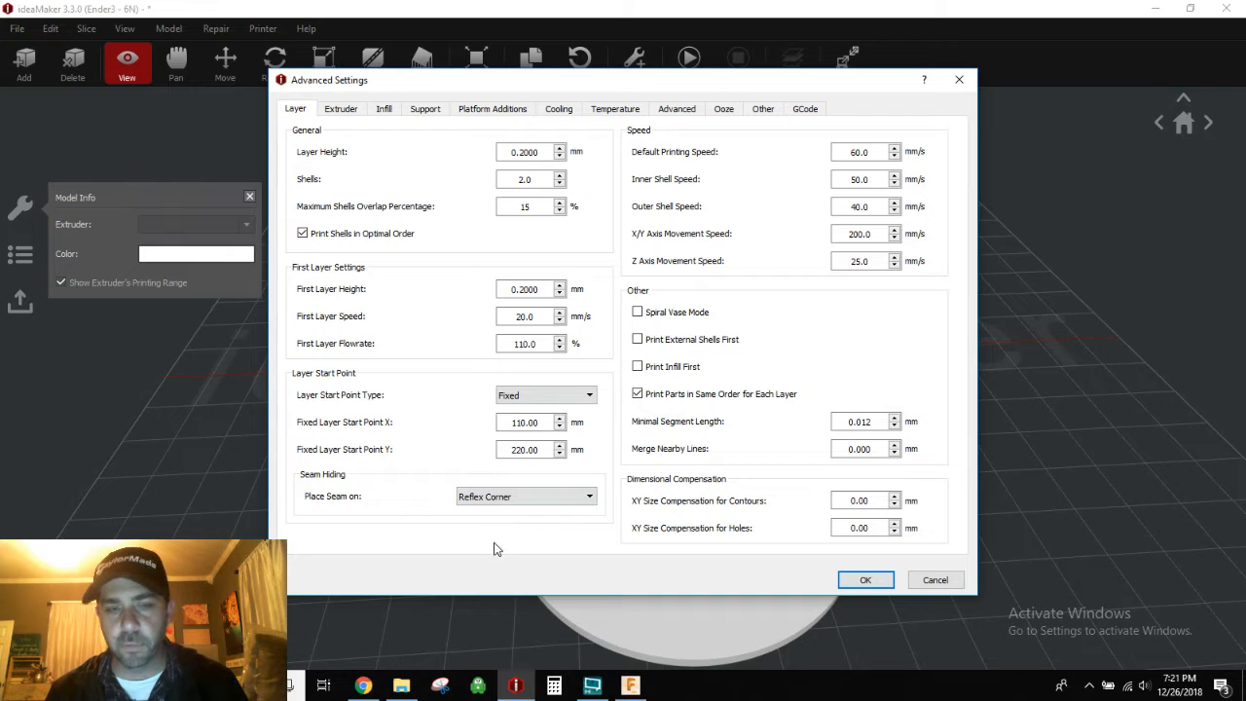
click(497, 497)
click(497, 520)
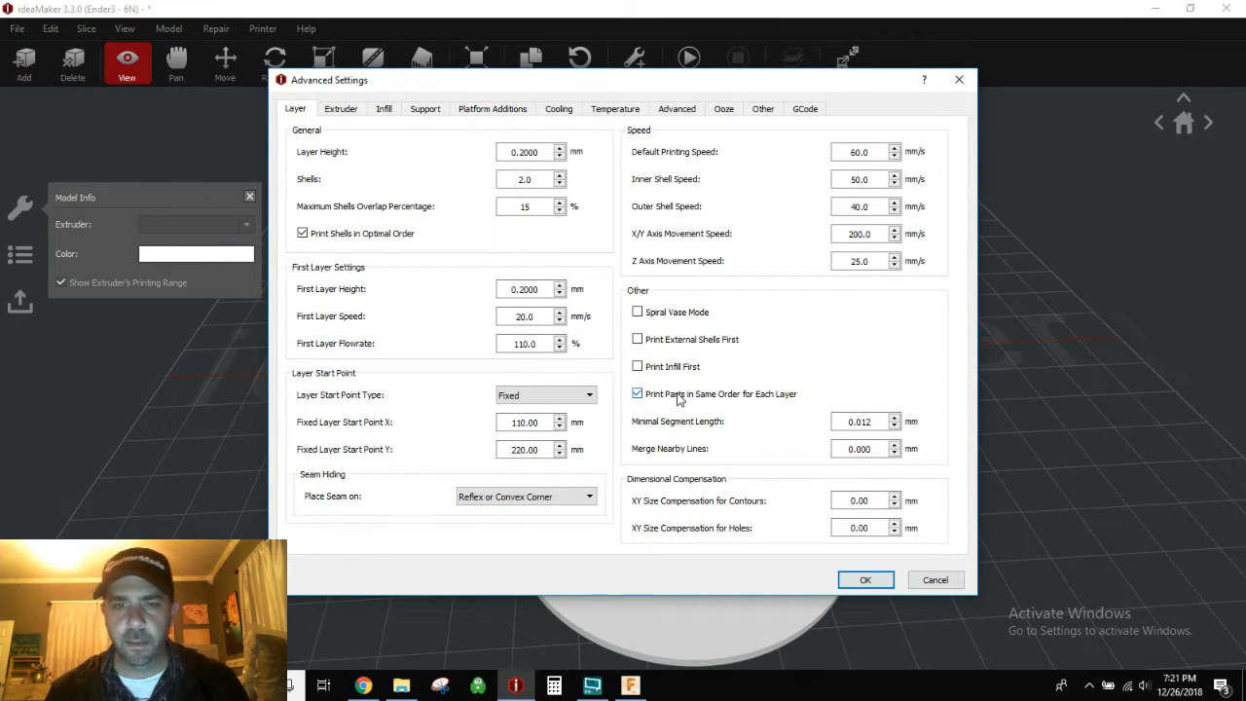
Step: Review the layer settings for part print order, minimal segment length and merging nearby lines
mouse_move(713, 401)
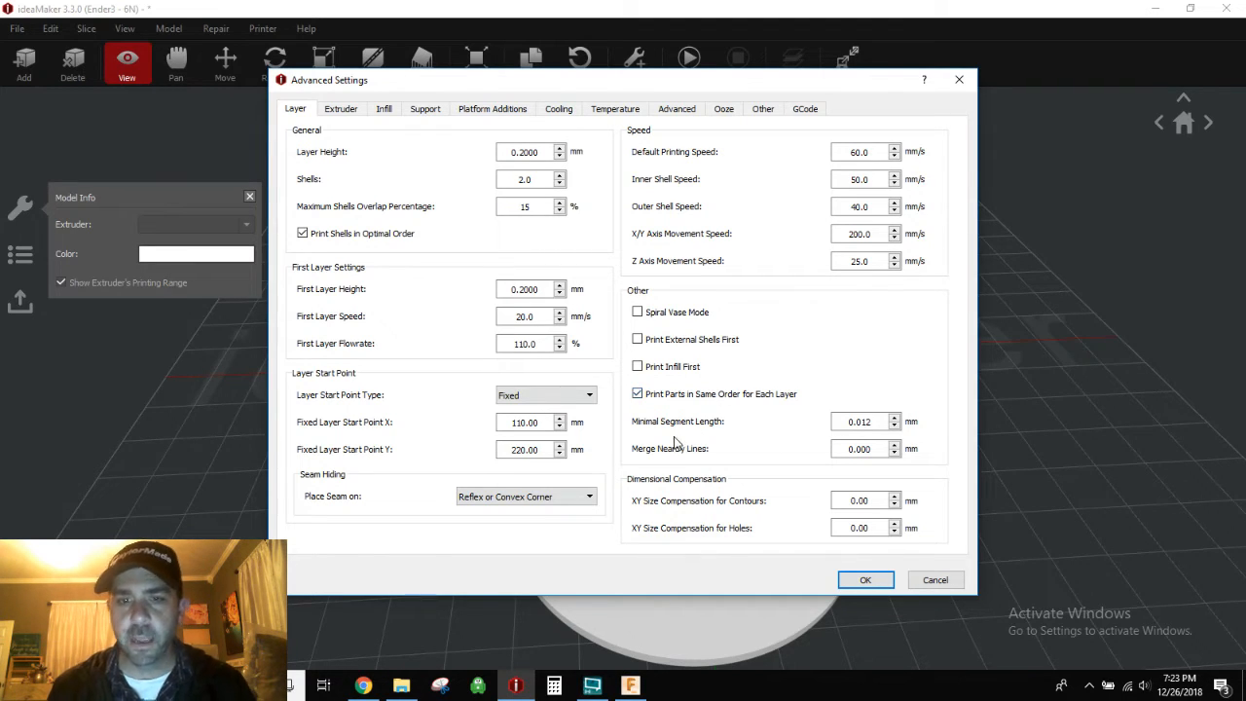
click(876, 451)
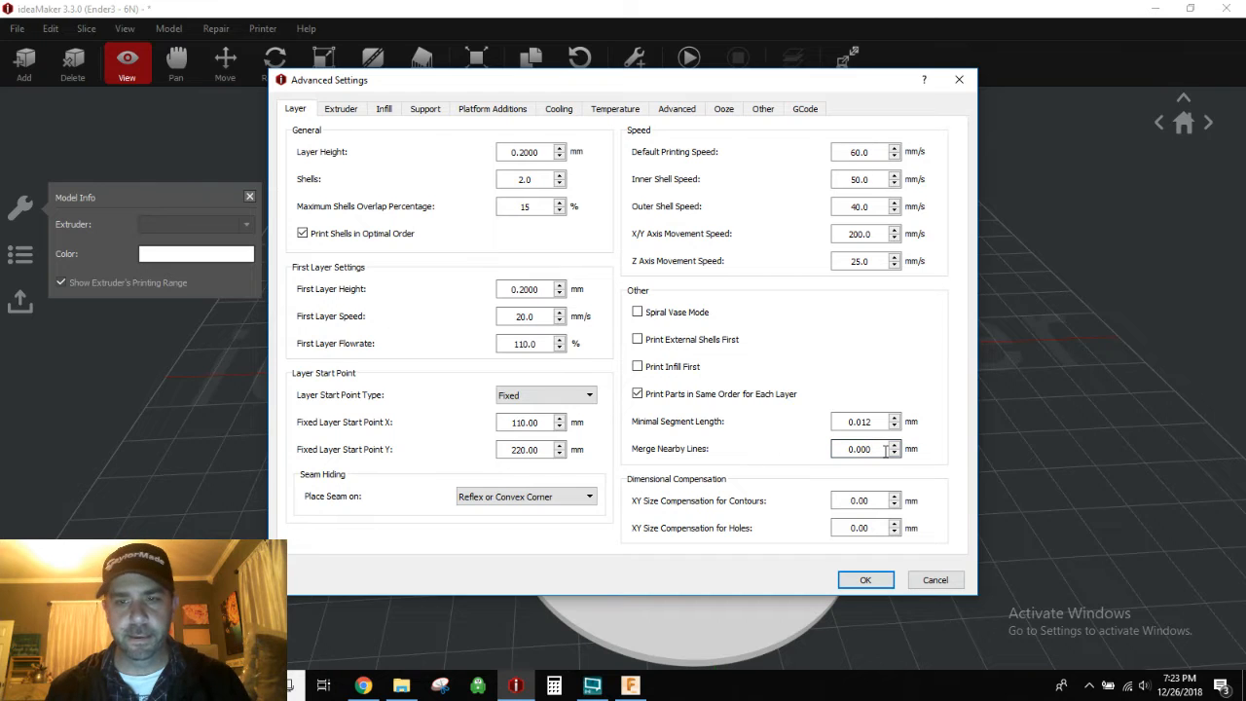
mouse_move(886, 449)
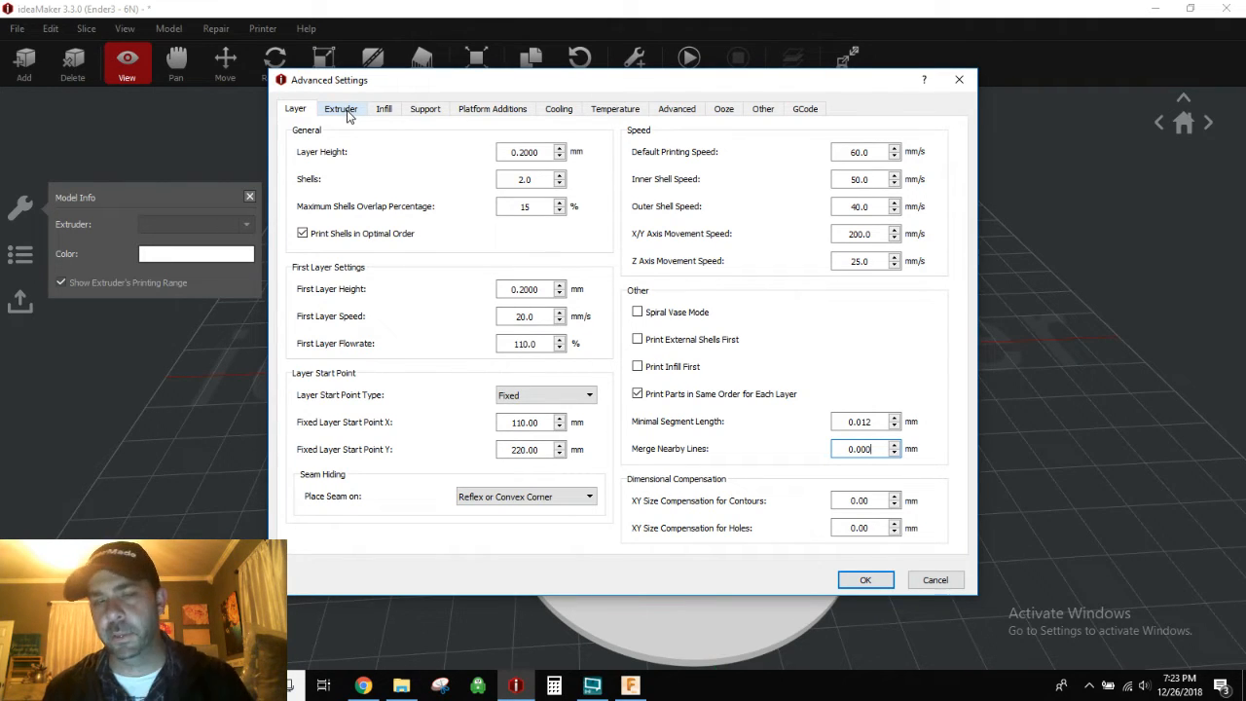
Step: Review the primary extruder's coasting, extra restart amount and Z hop settings, toggling coasting on grid infill and lines solid fill on and off
click(343, 109)
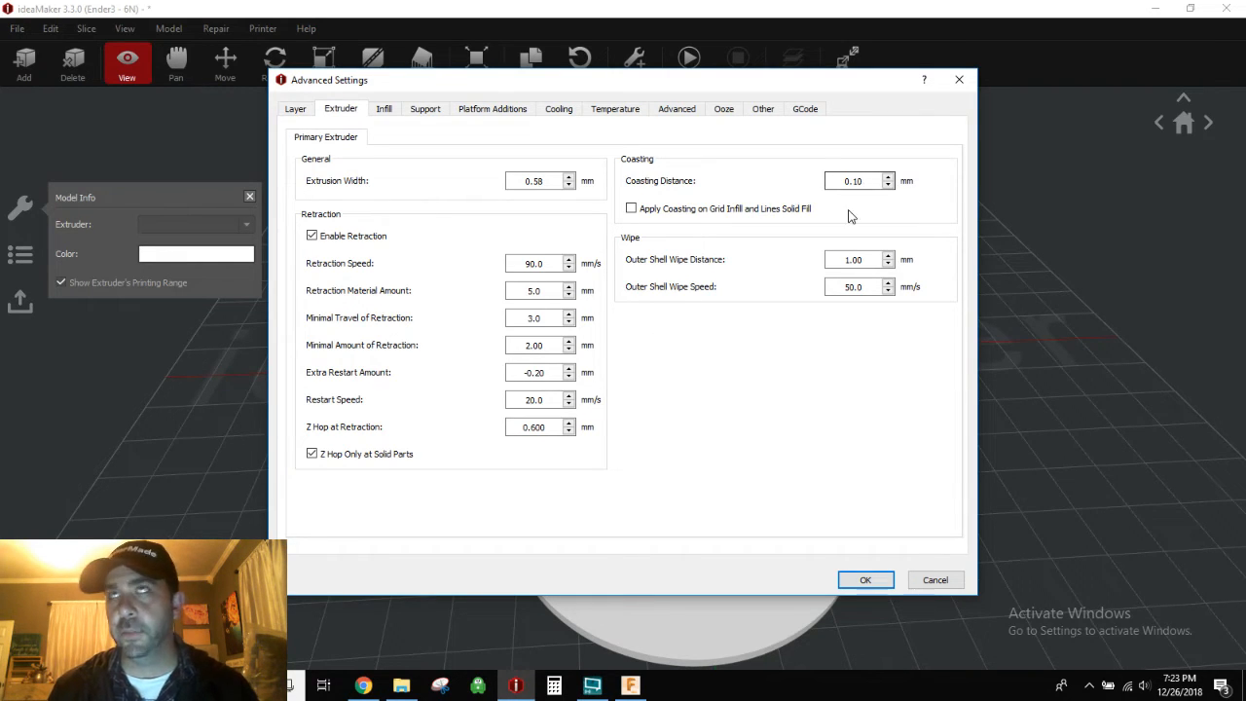
click(632, 211)
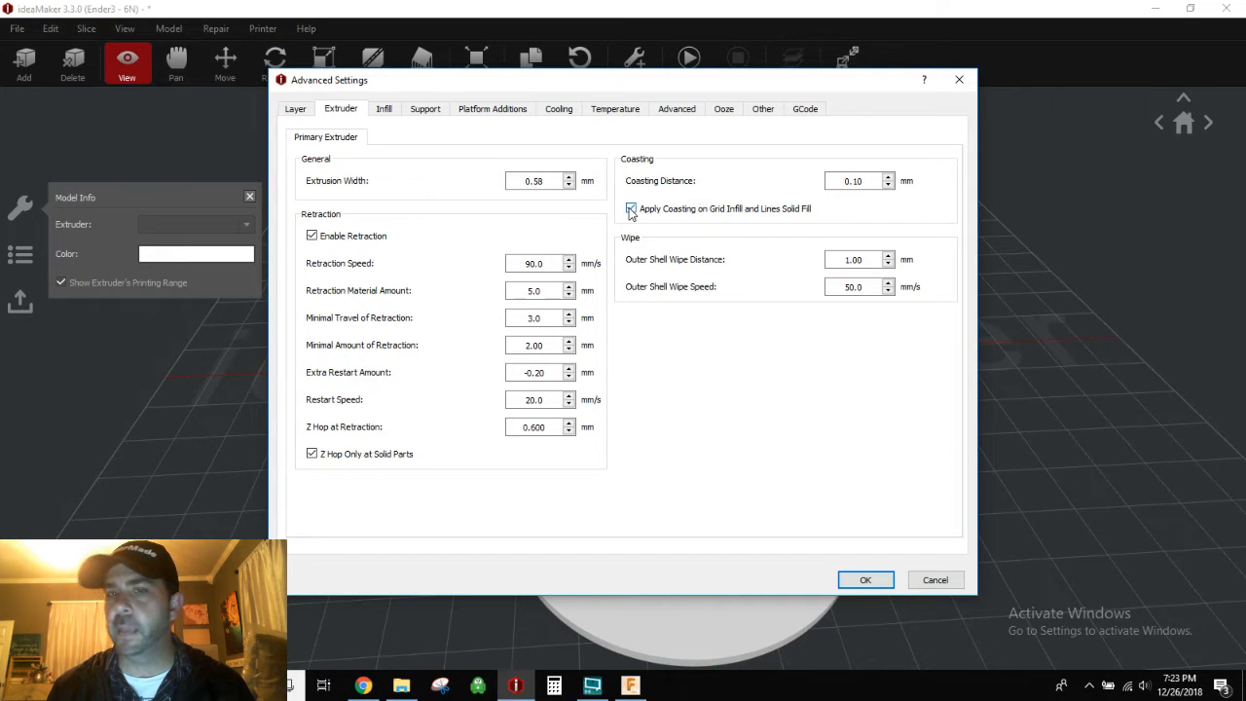
click(632, 210)
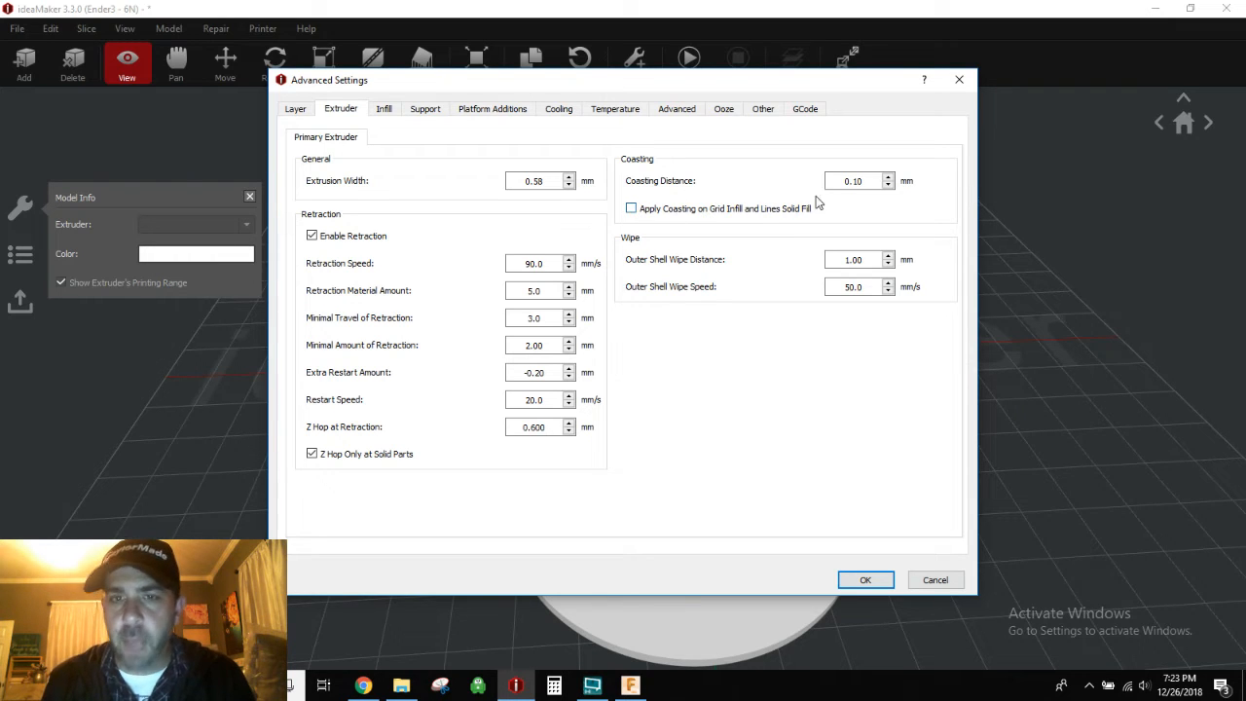
click(864, 176)
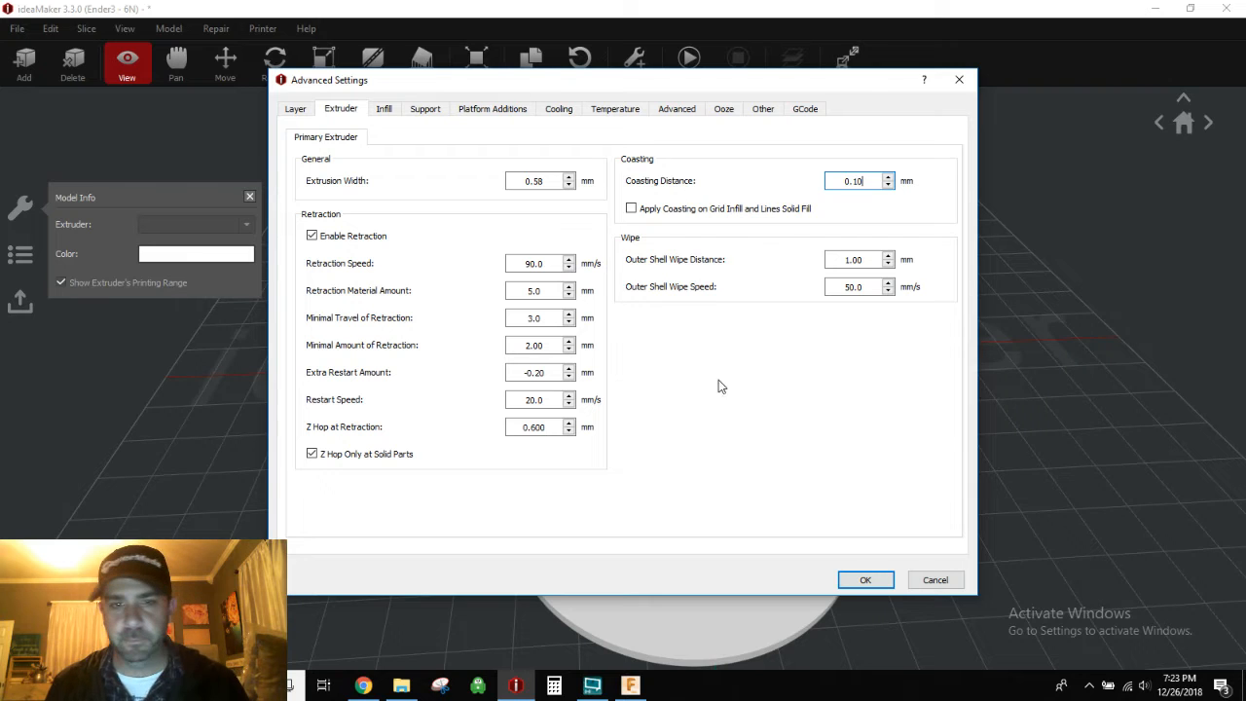
click(550, 373)
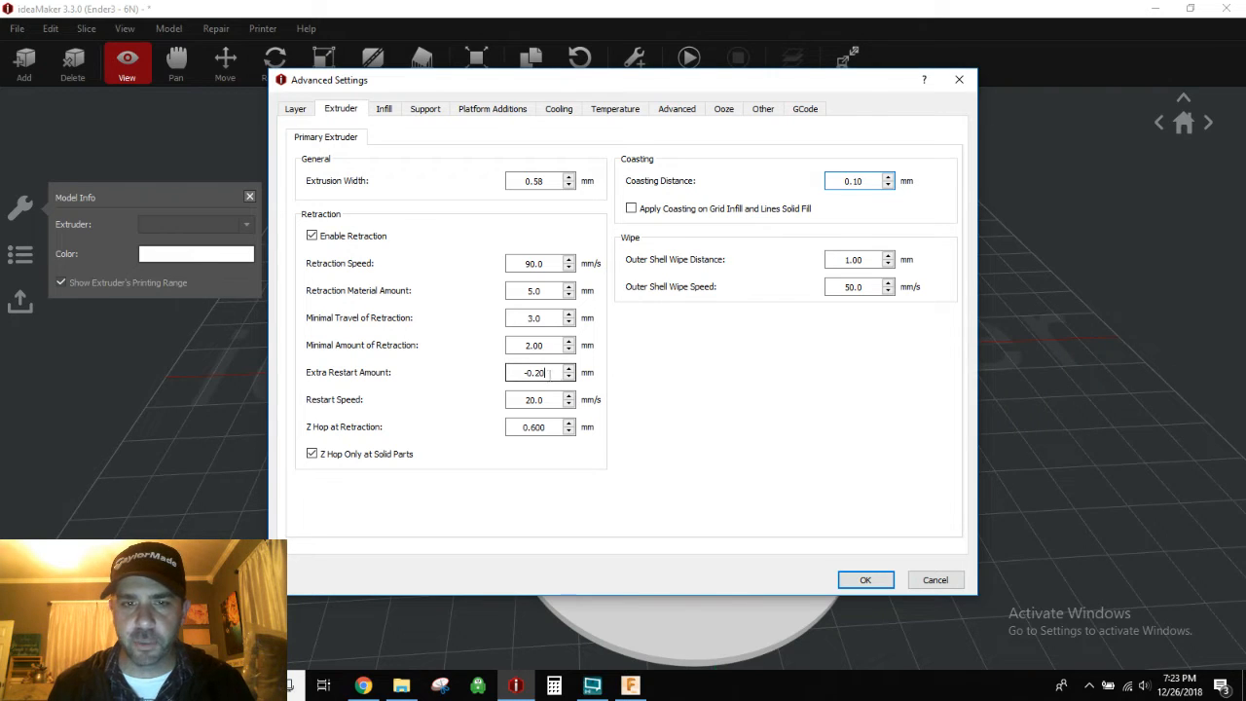
double_click(550, 373)
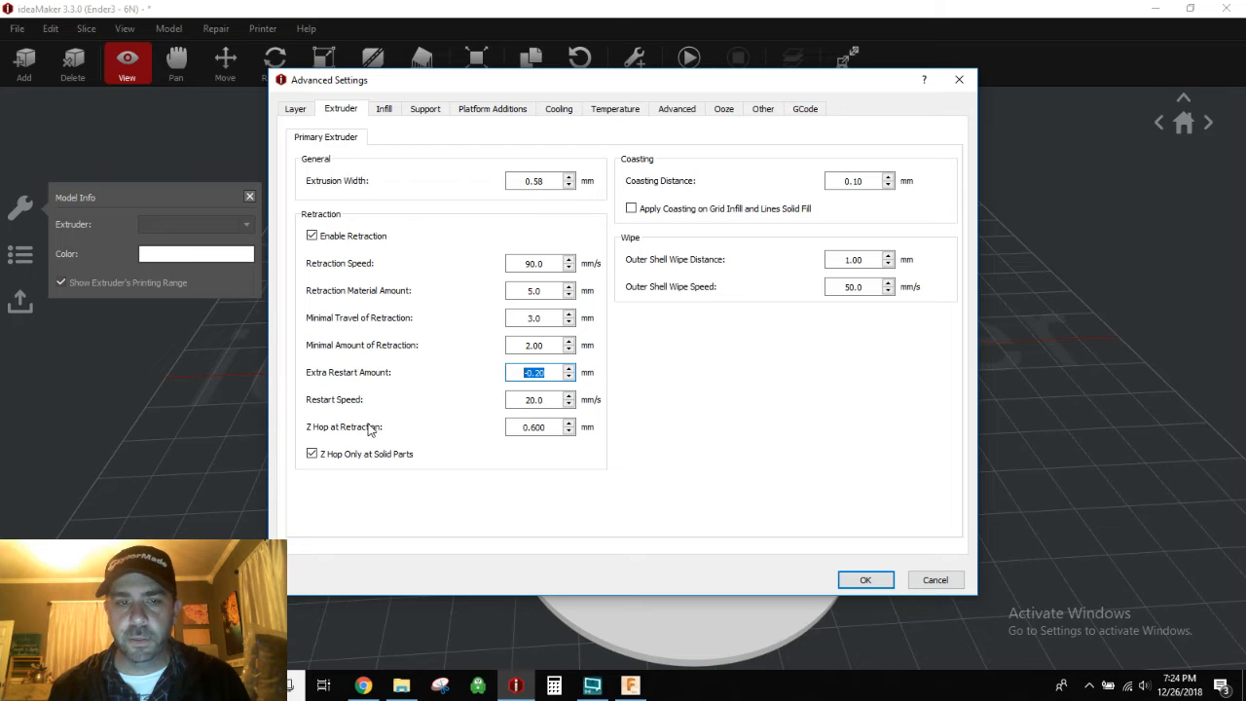
mouse_move(382, 435)
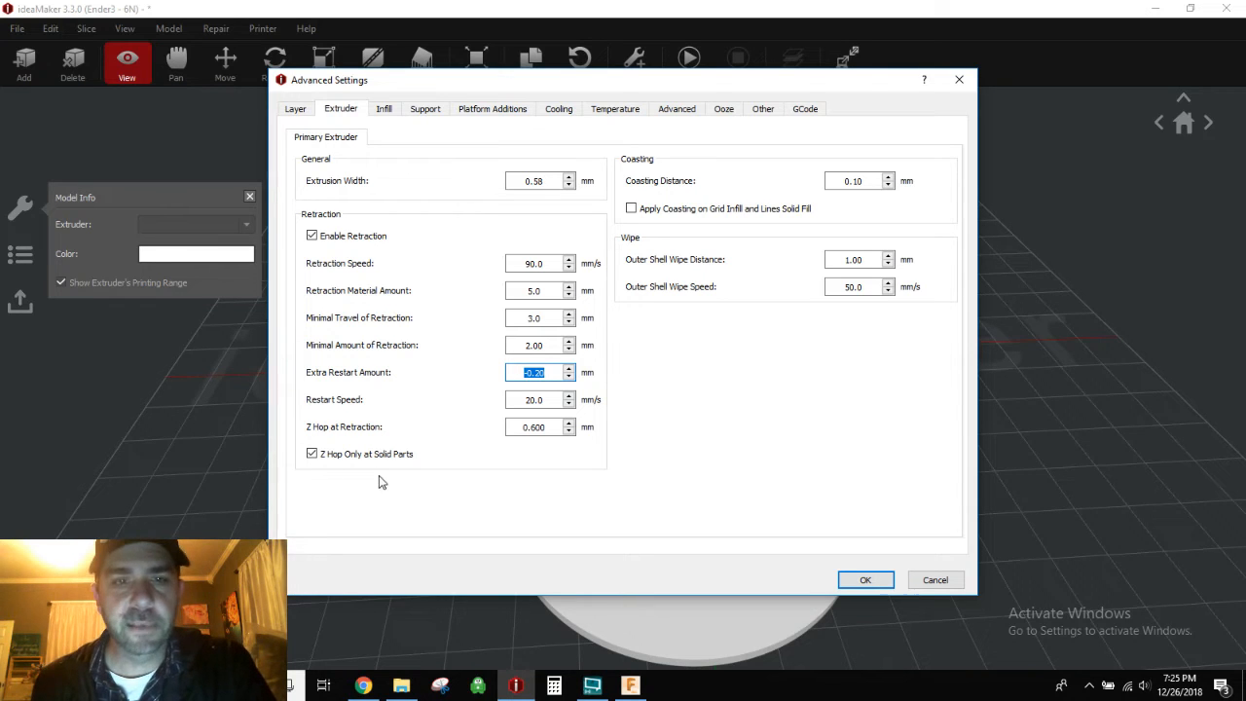
Step: Examine the infill settings, comparing the available infill pattern types while keeping Honeycomb, and review the gap filling option for solid fill parts
click(383, 108)
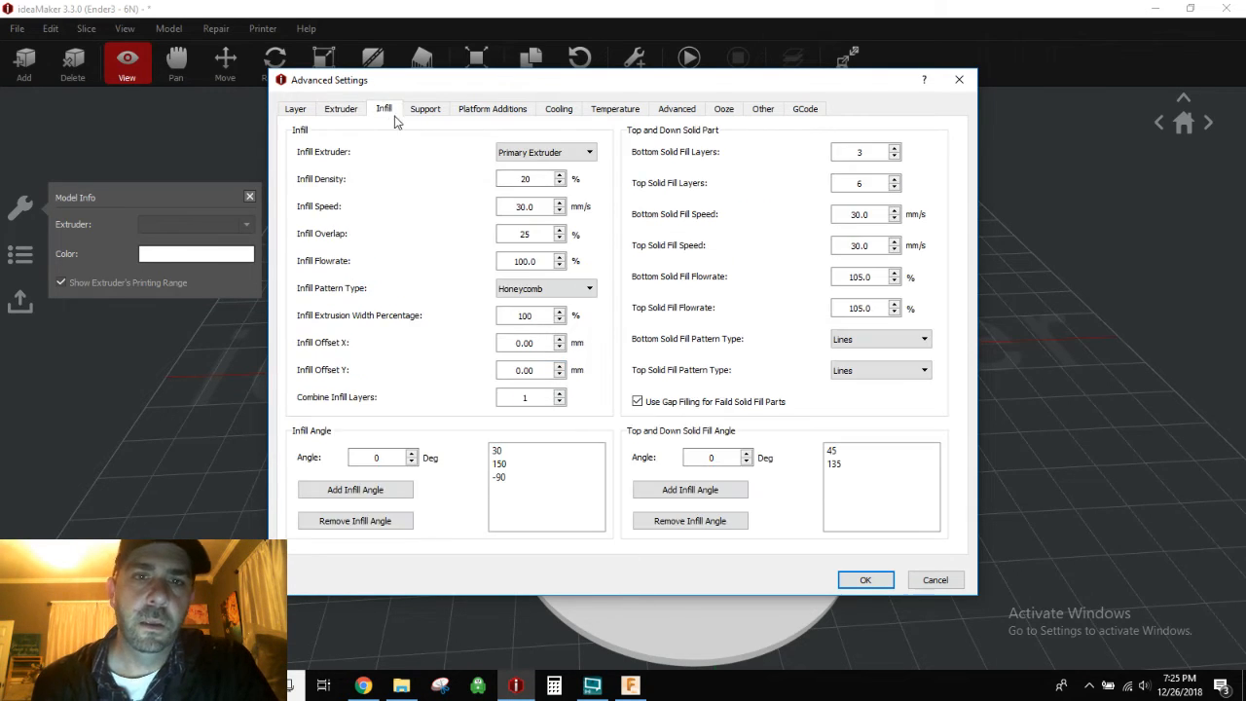
click(542, 289)
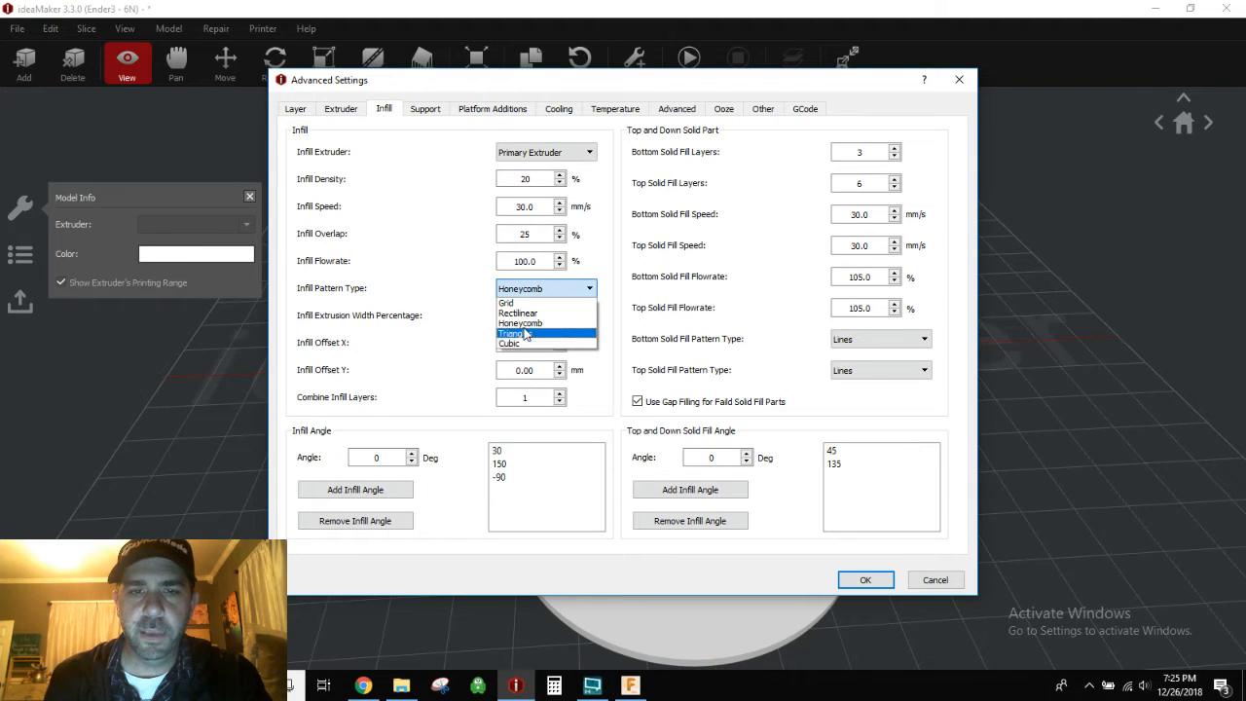
click(416, 281)
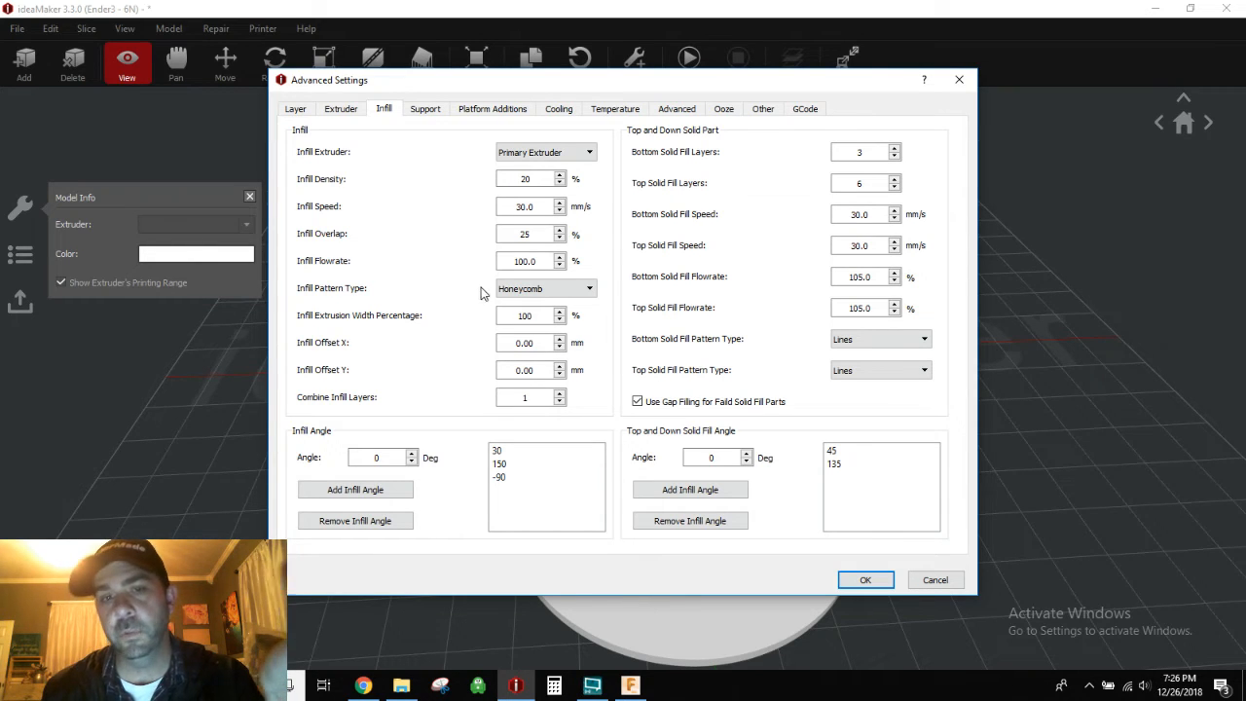
click(519, 292)
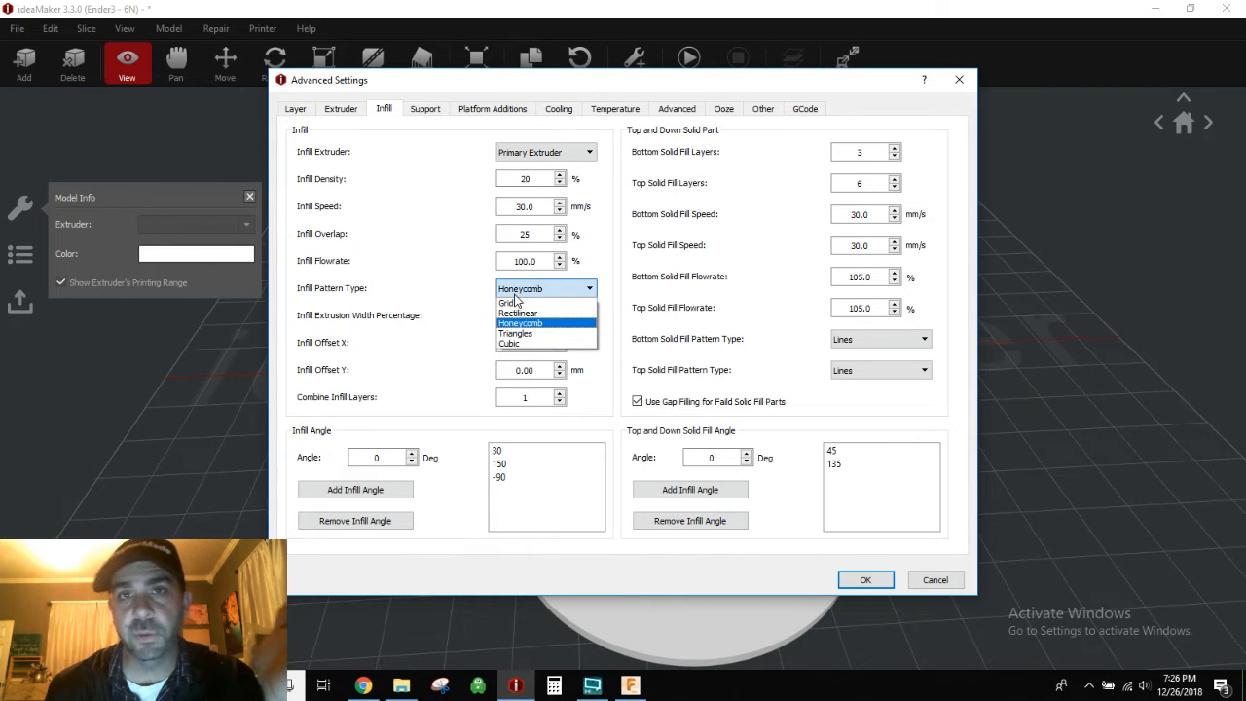
click(514, 323)
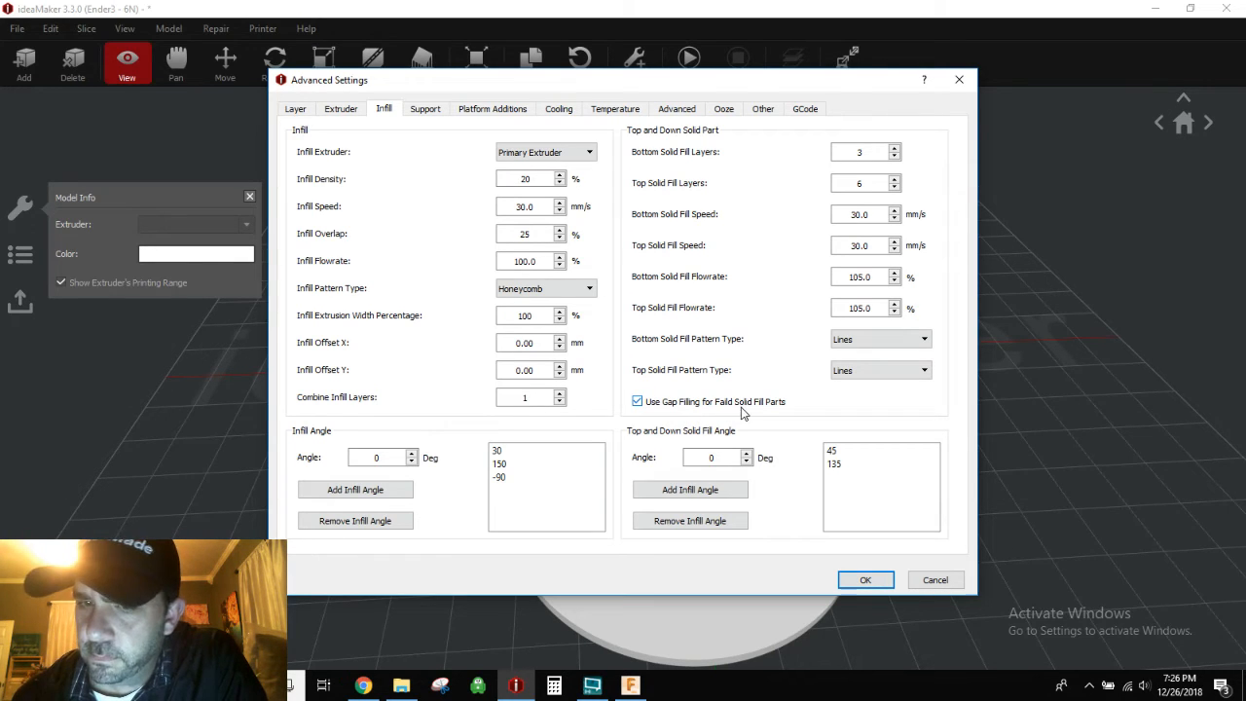
mouse_move(771, 411)
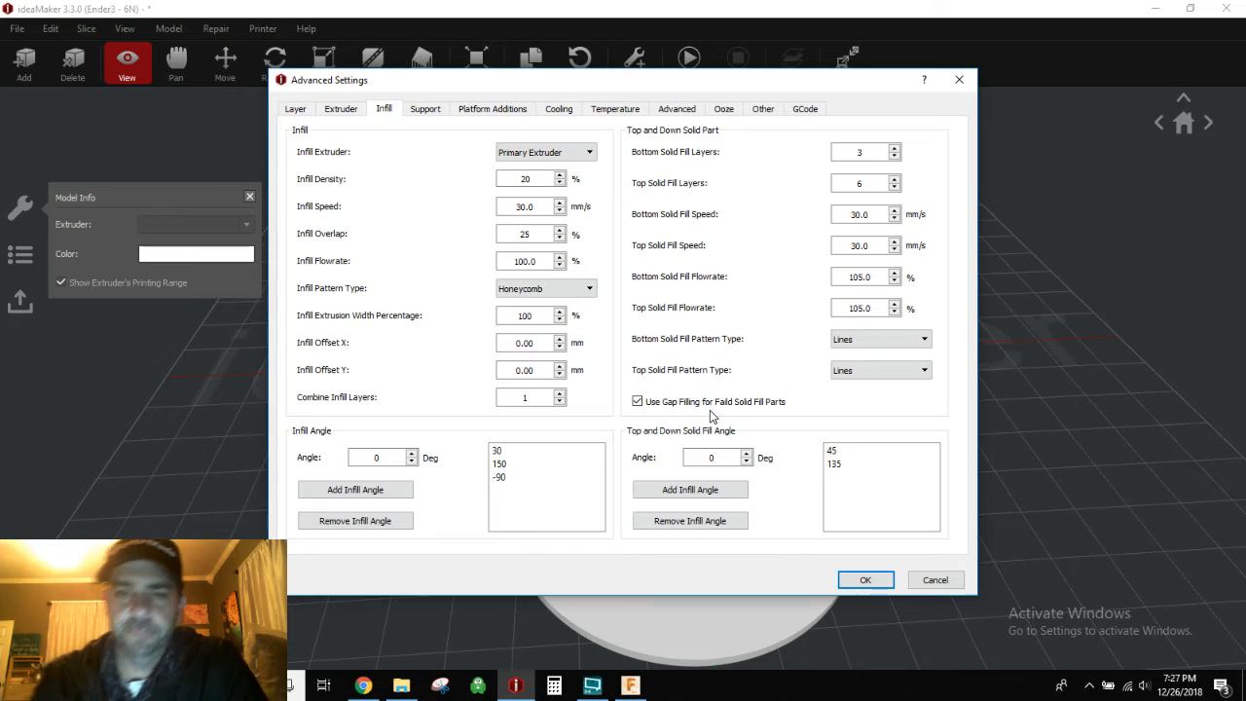
Step: Try support generation set to All to examine the support options, and set it back to None
click(421, 111)
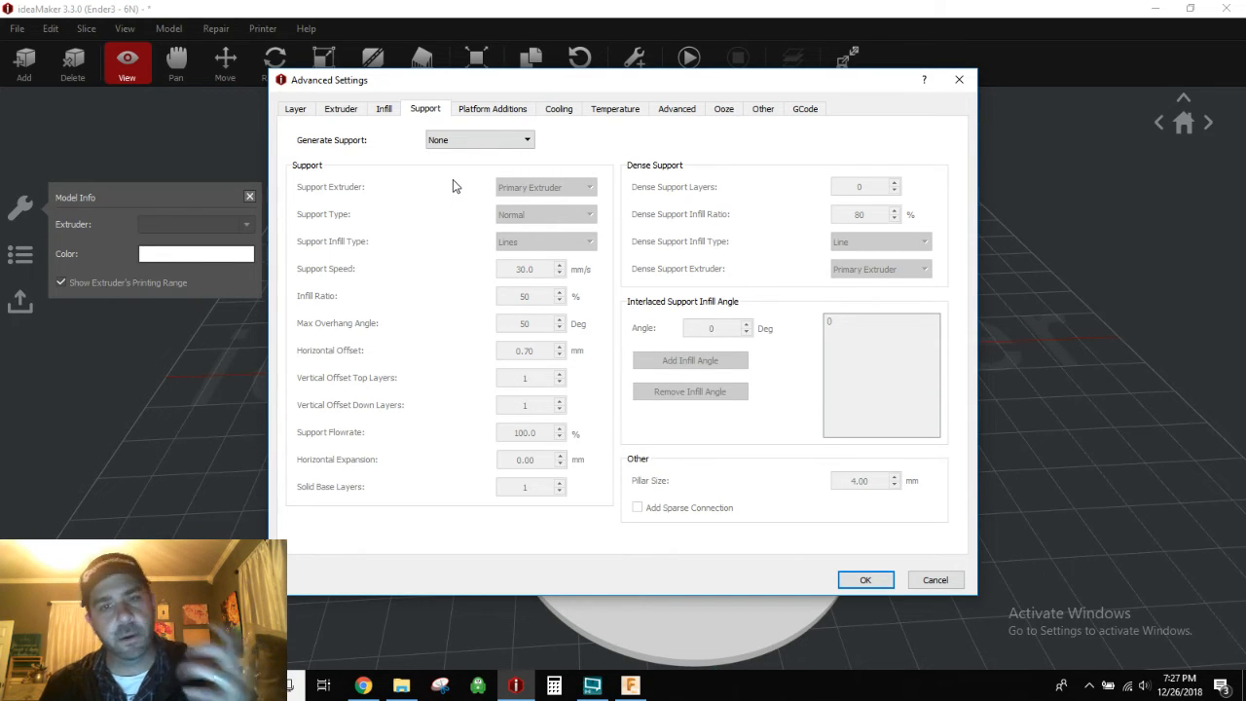
click(464, 144)
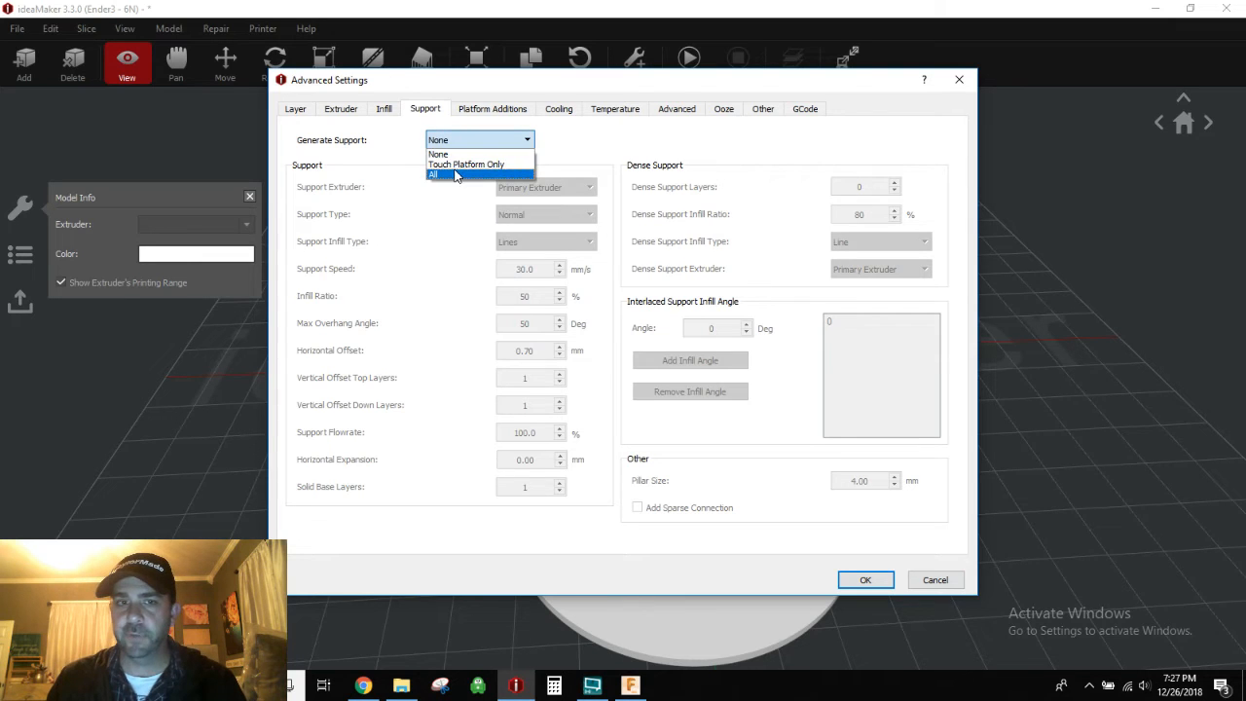
click(435, 163)
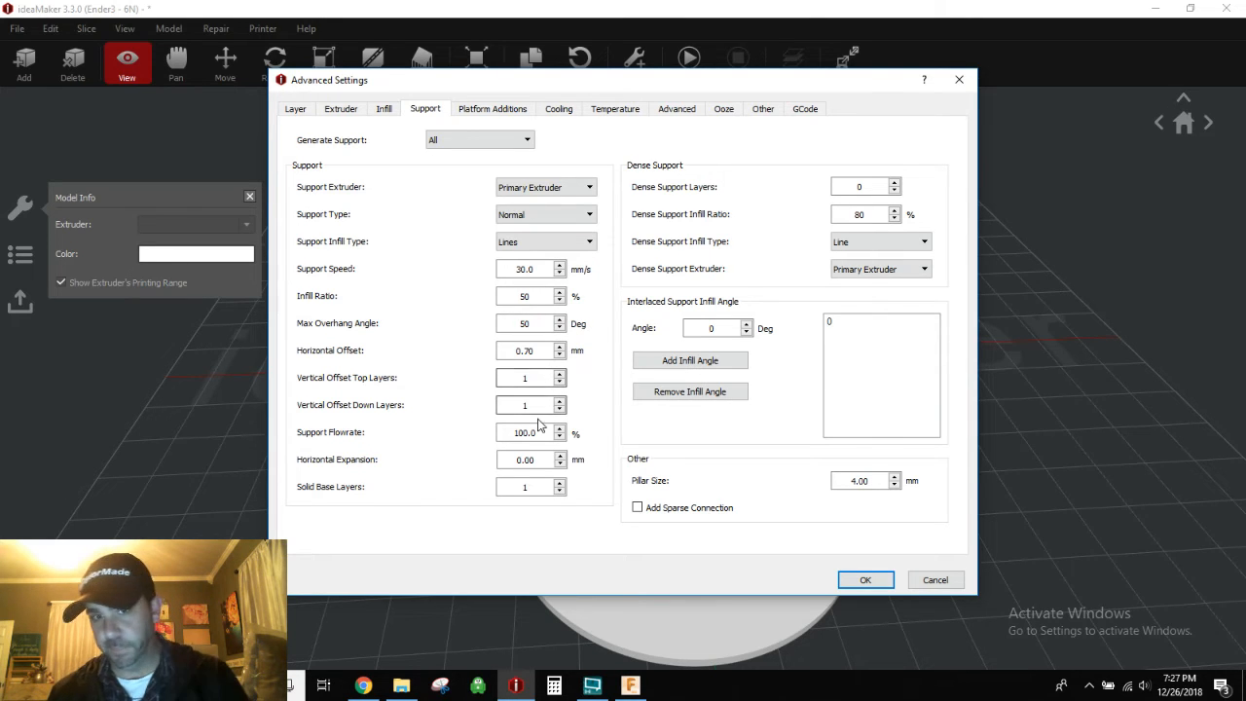
click(507, 143)
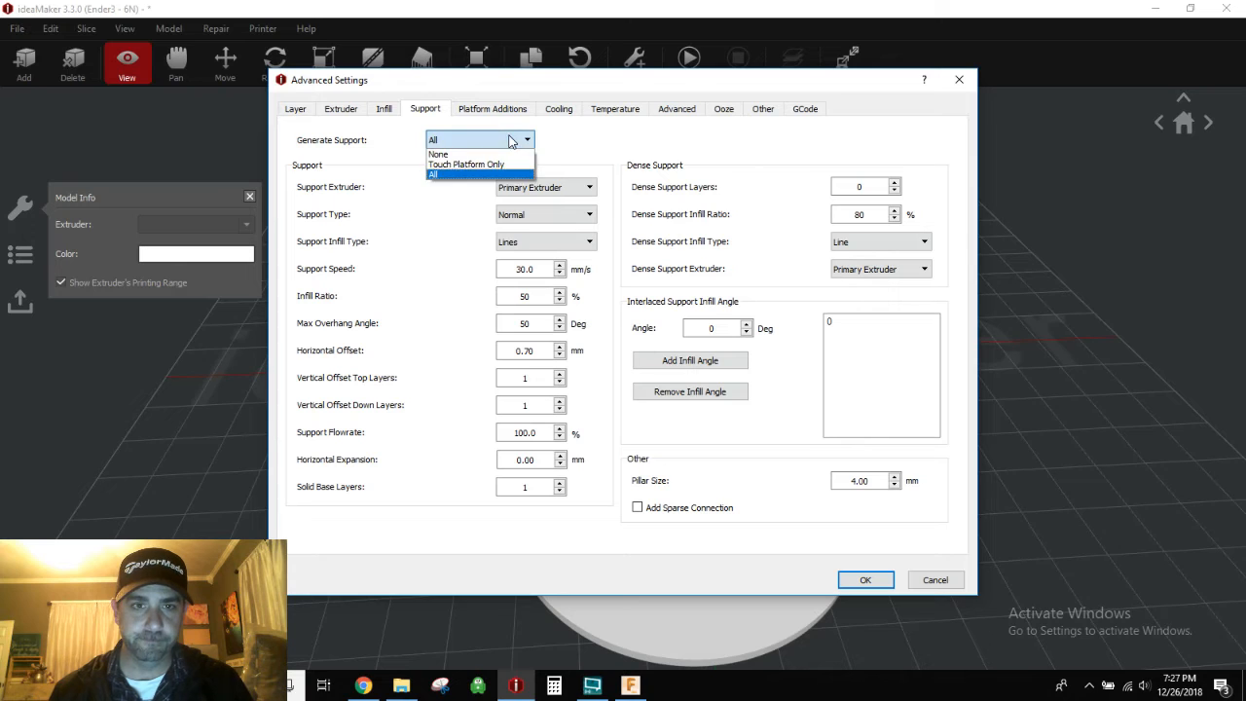
click(498, 156)
Step: Review the template's platform addition, cooling and temperature settings
click(497, 110)
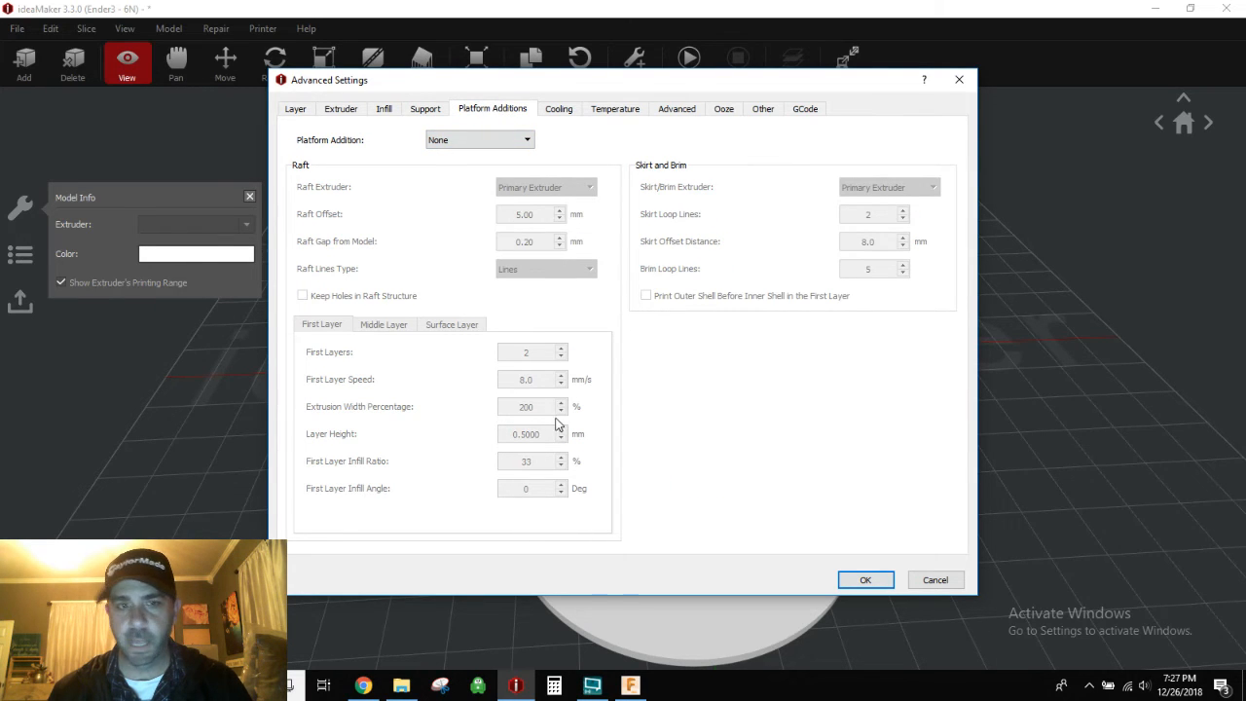
click(574, 108)
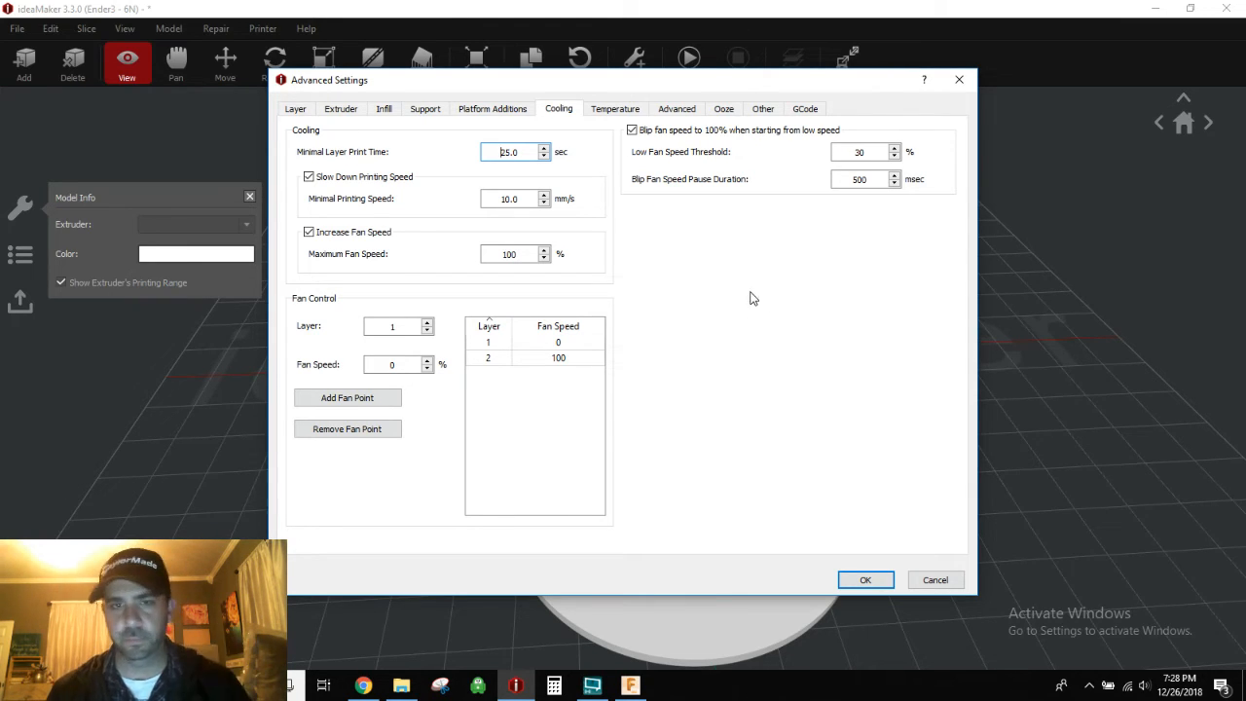
click(638, 110)
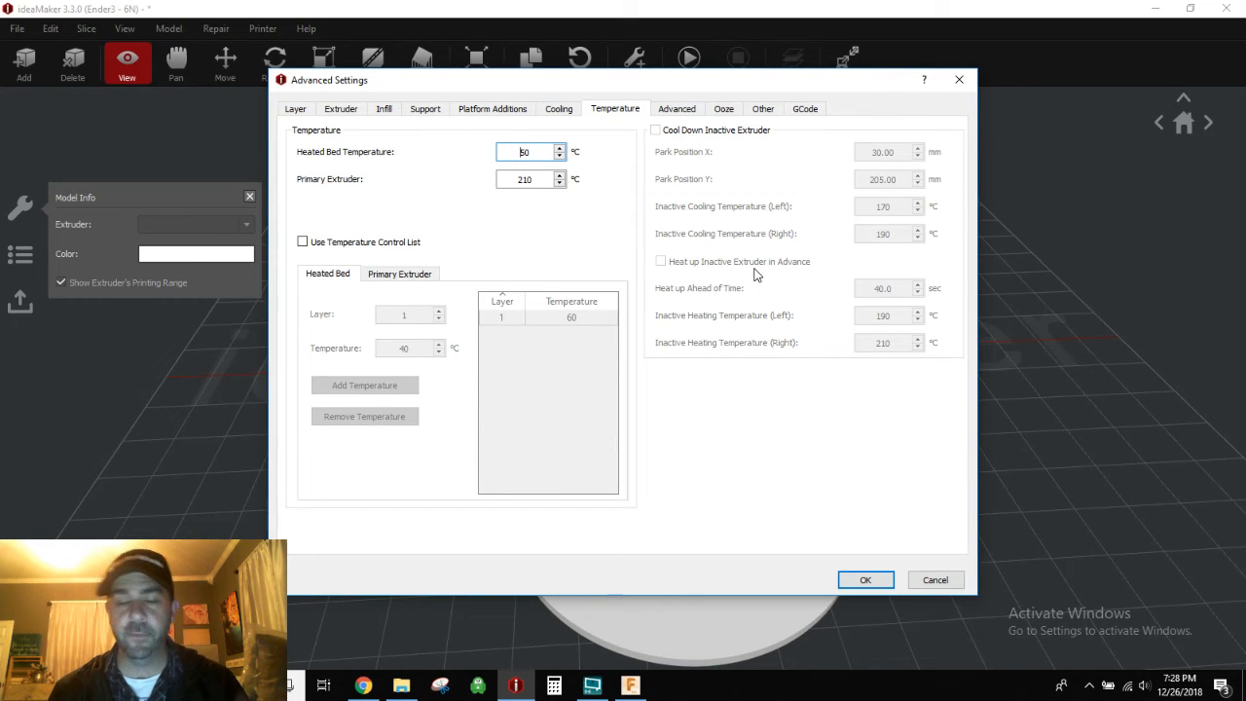
mouse_move(757, 275)
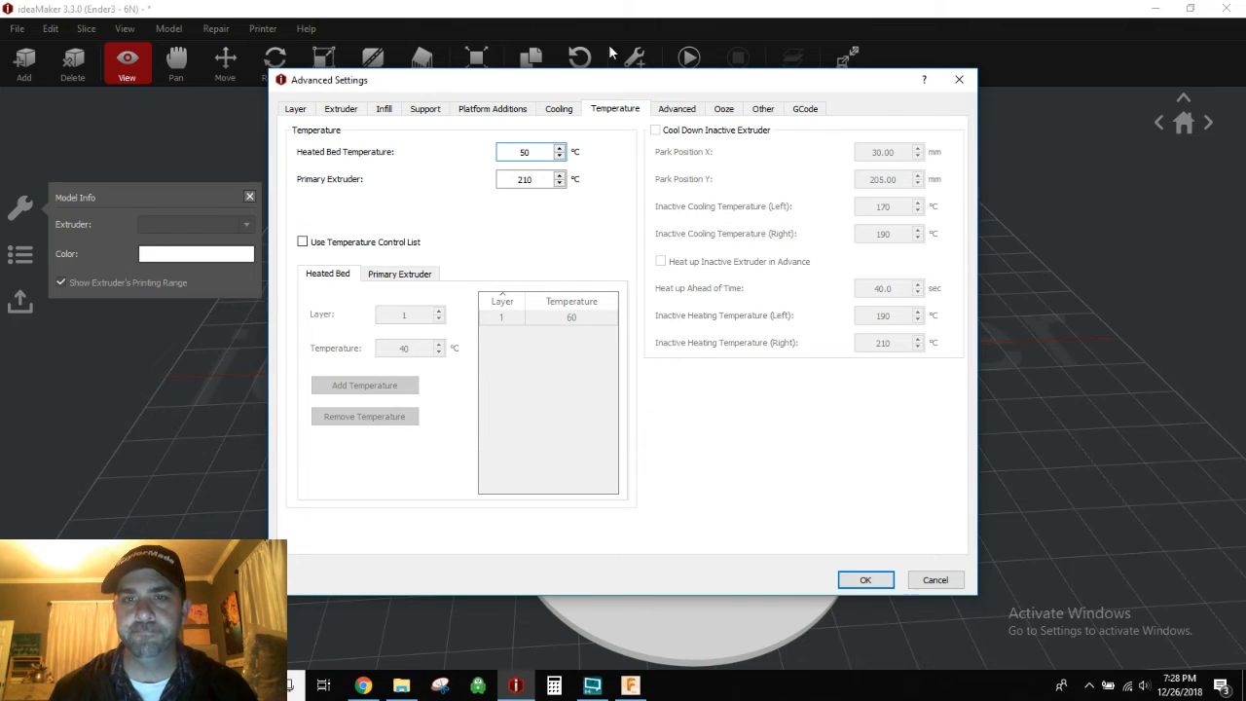
Step: Examine the acceleration, jerk and filament flowrate settings, toggling the filament settings override on and off
click(681, 115)
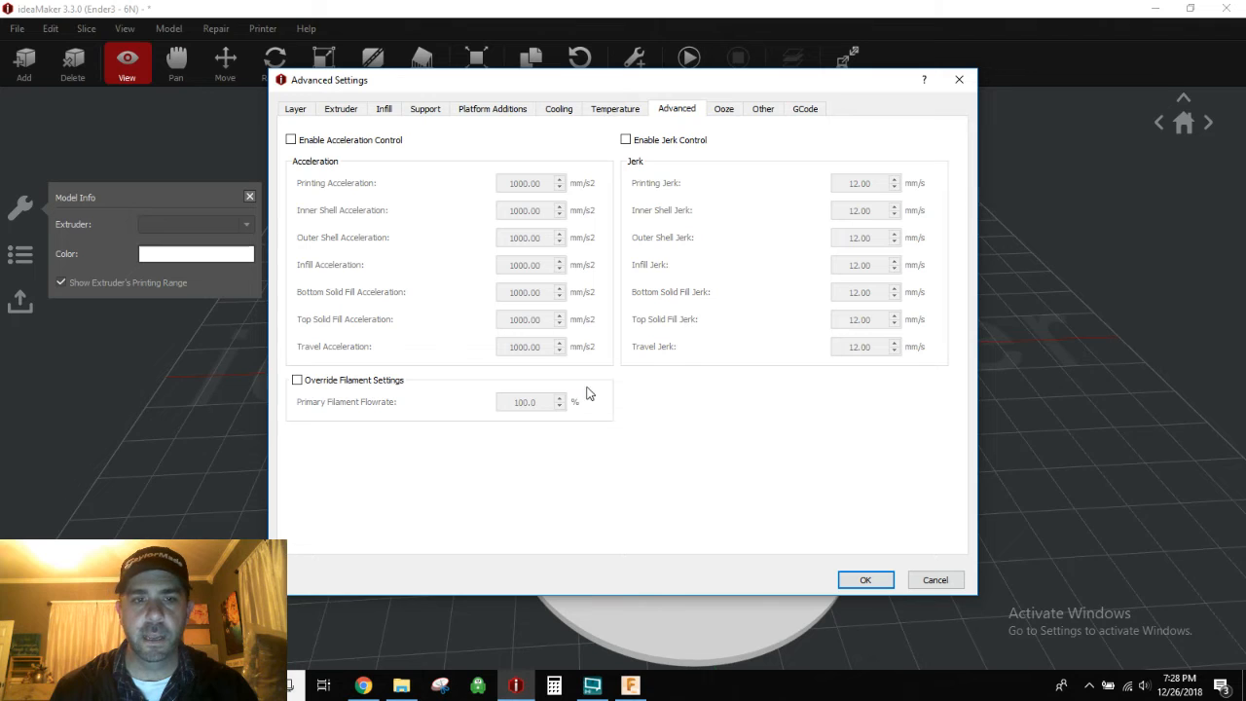
click(298, 380)
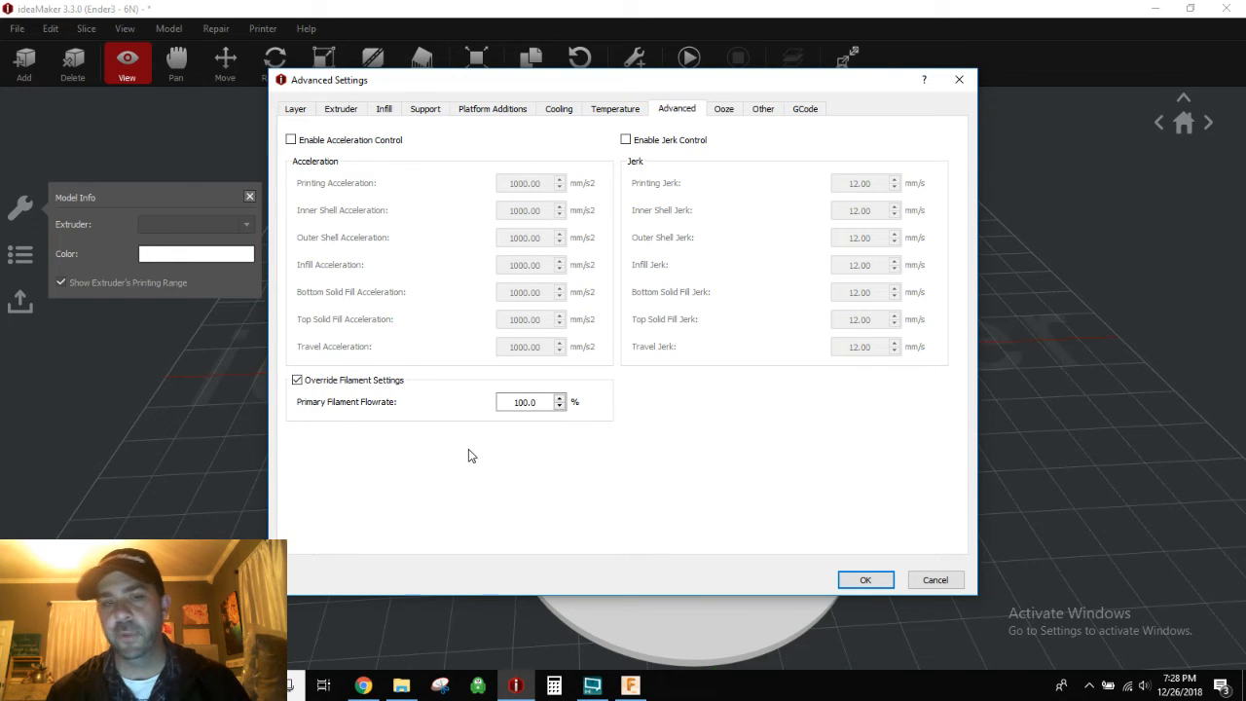
click(519, 403)
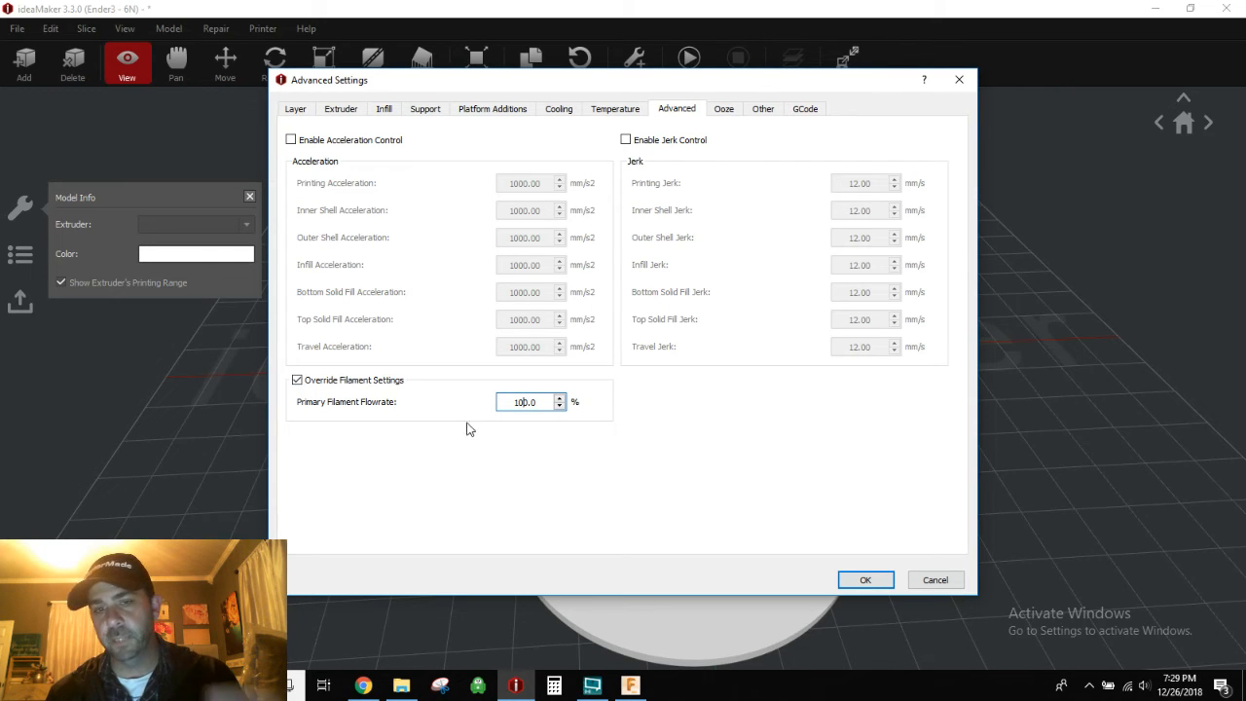
click(297, 381)
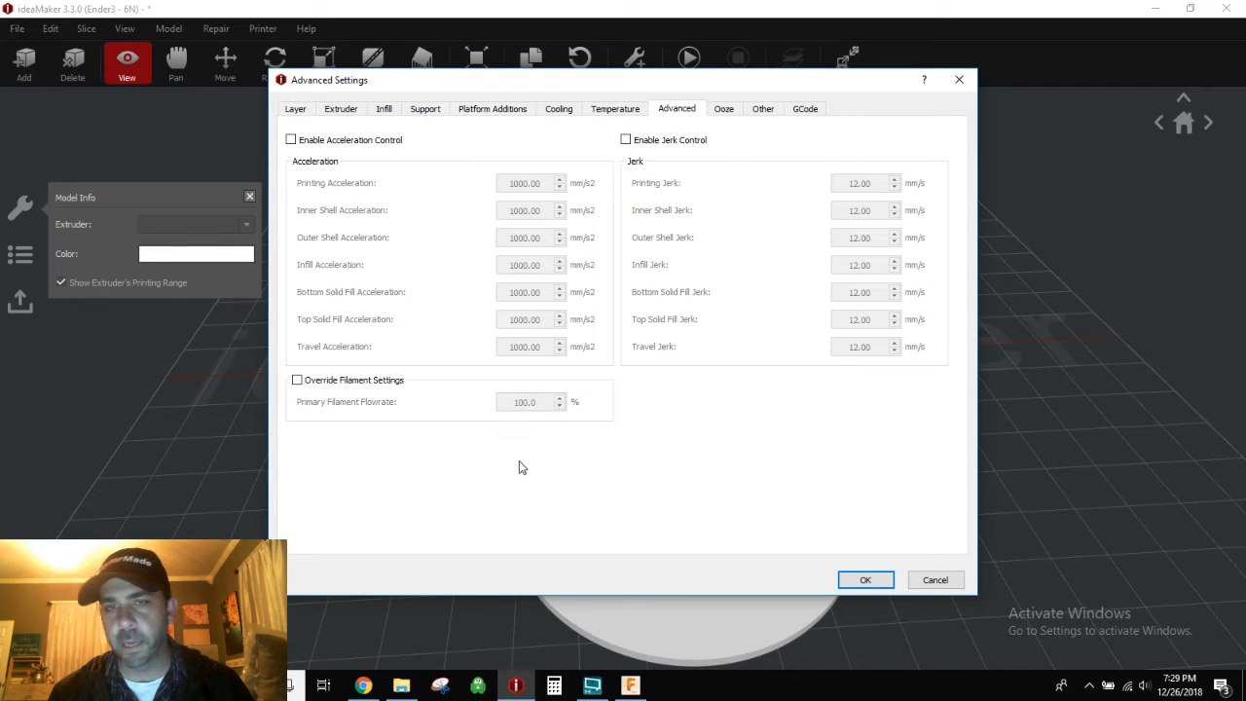
Step: Enable retraction at the bottom and top of models in the ooze settings, and check the extruder's Z hop options
click(732, 110)
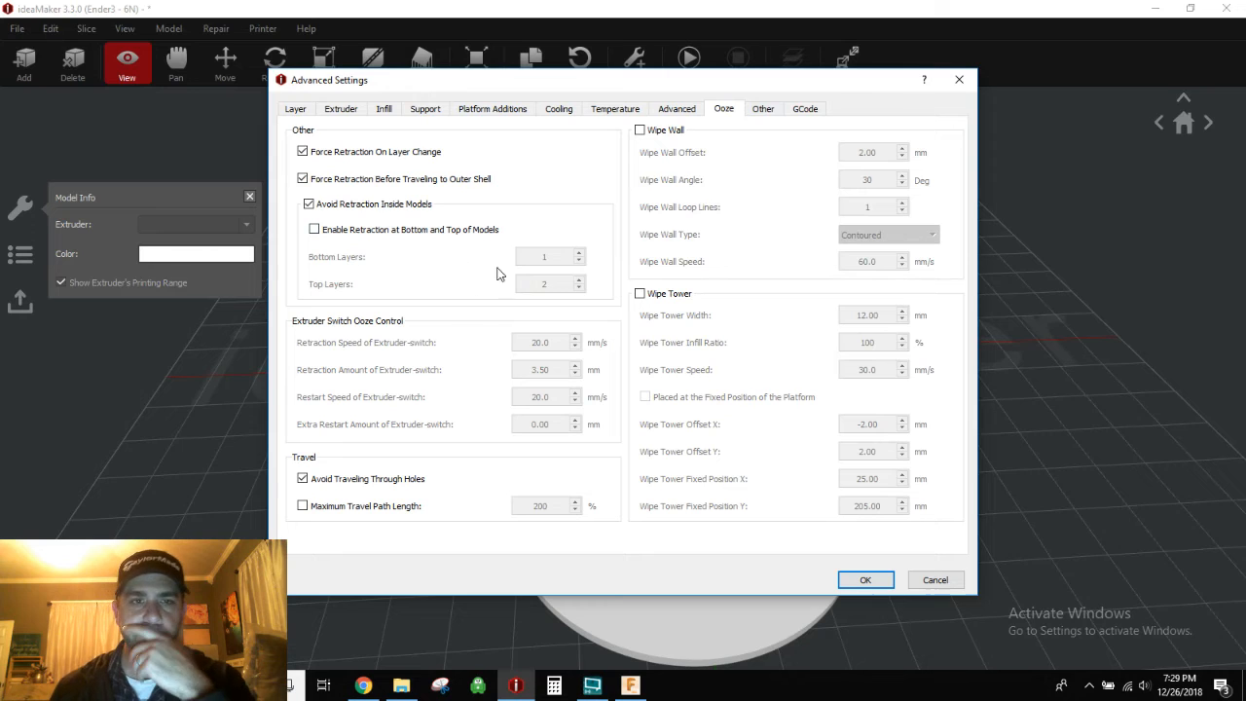
click(315, 230)
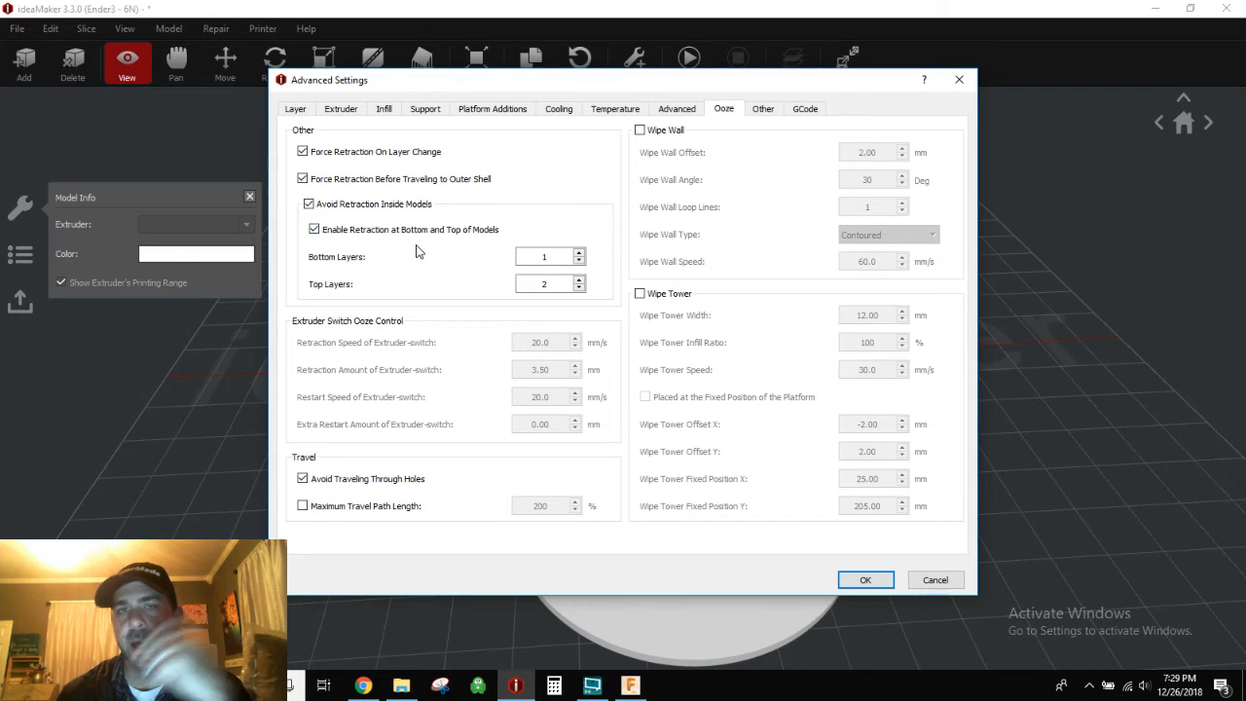
click(343, 109)
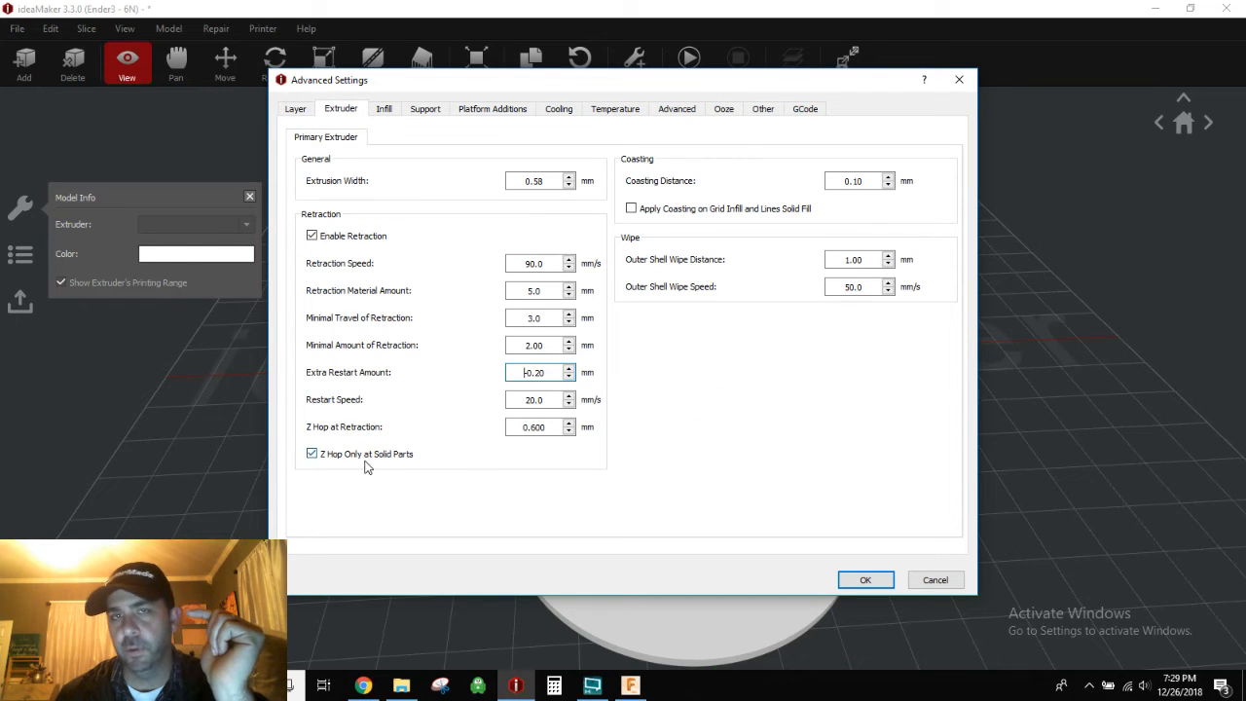
Step: Review the extruder's Z hop, the repair and gap filling options, and the retraction layers inside models in the ooze settings
mouse_move(371, 467)
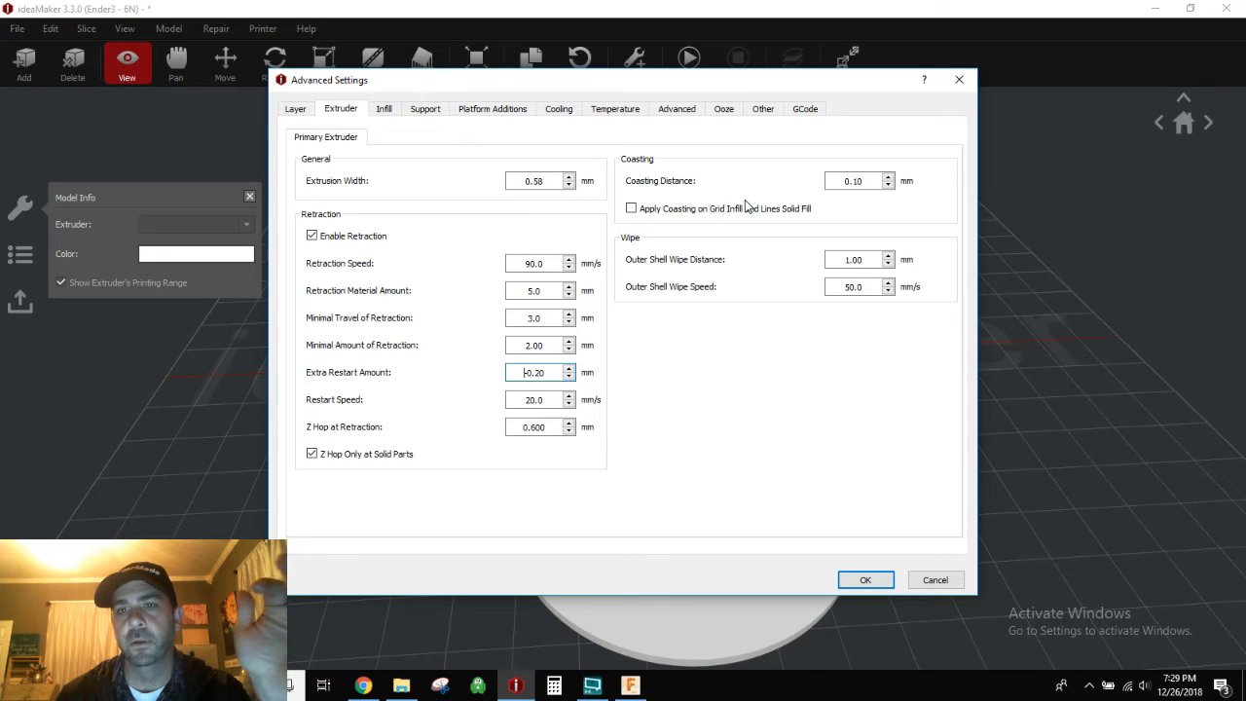
click(762, 109)
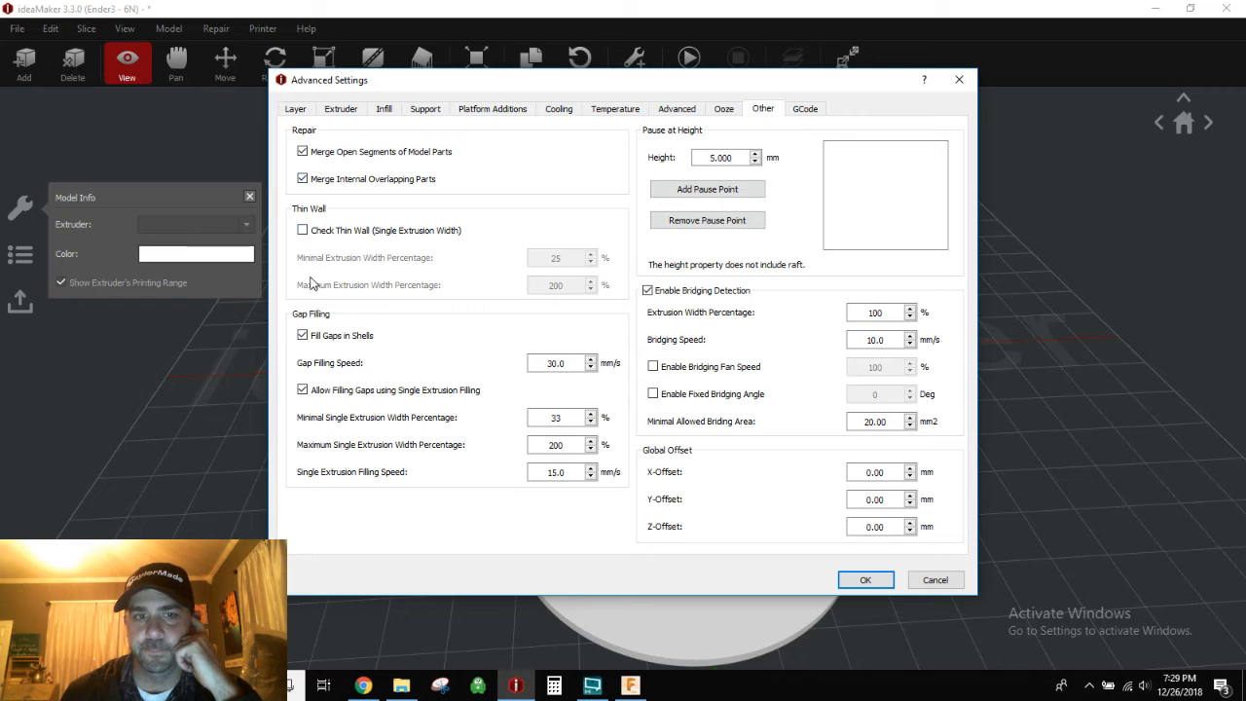
click(724, 109)
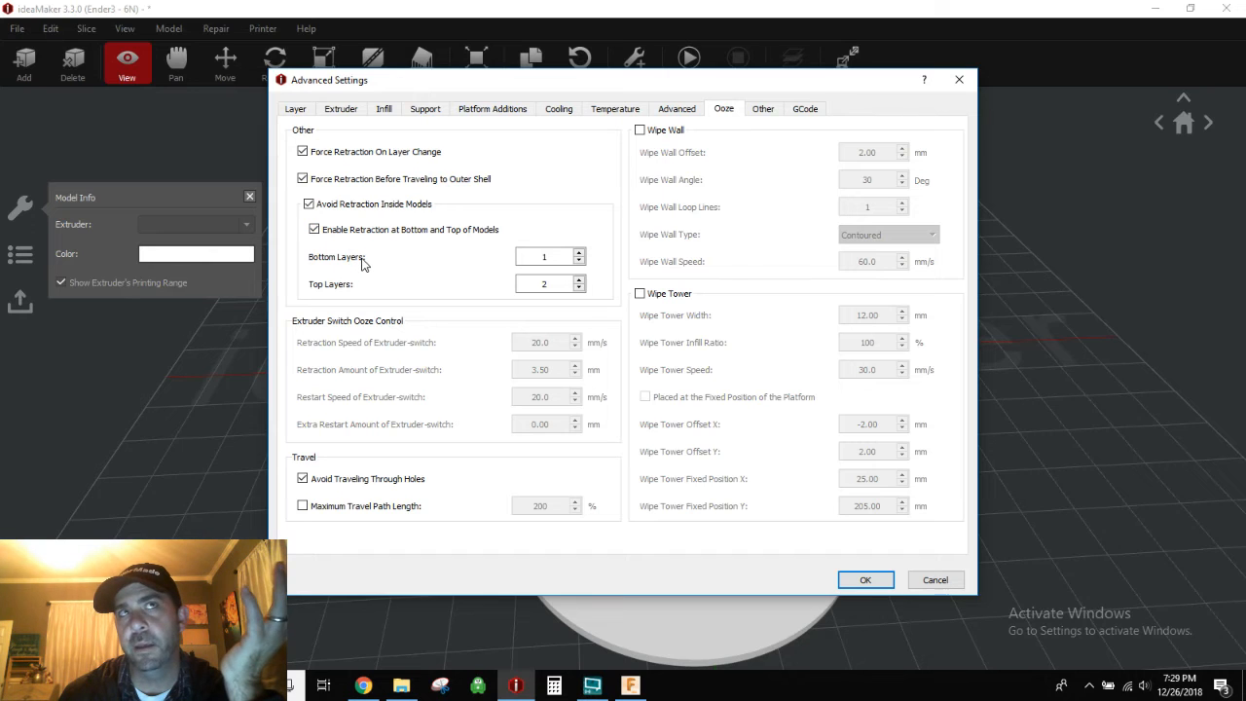
mouse_move(363, 261)
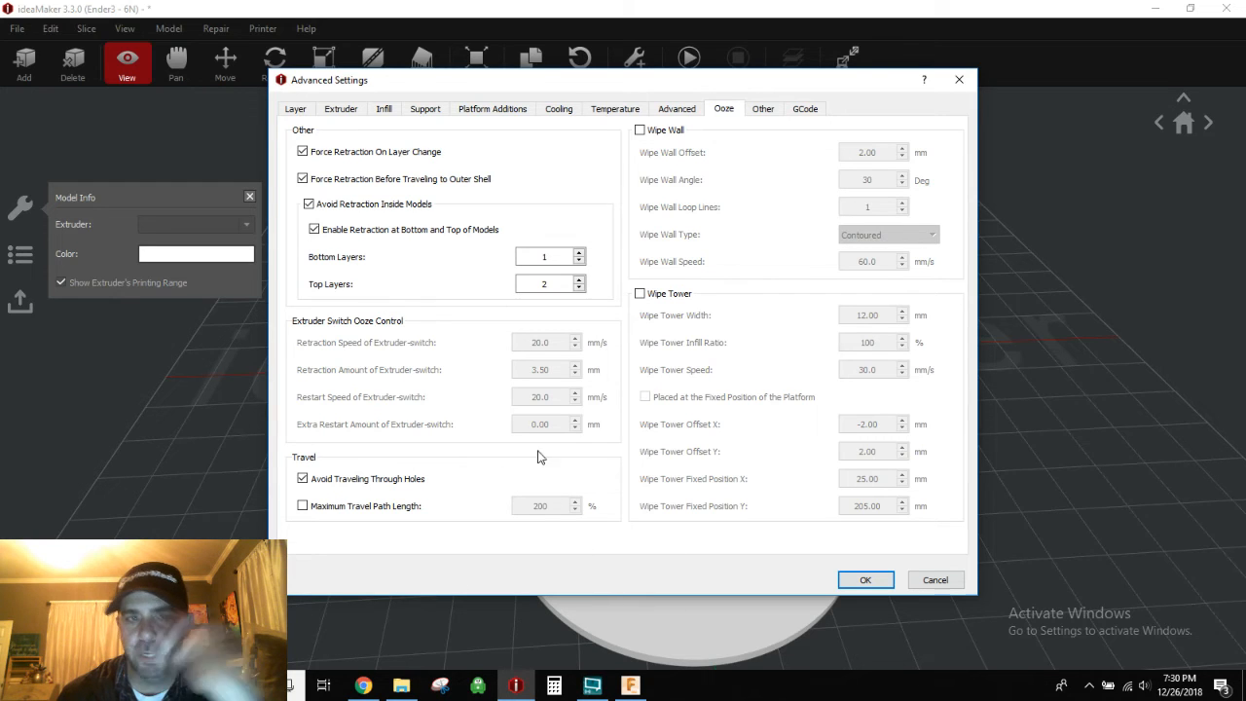
Step: Enable Check Thin Wall (Single Extrusion Width) and save the BasicPLA.6N template
click(762, 108)
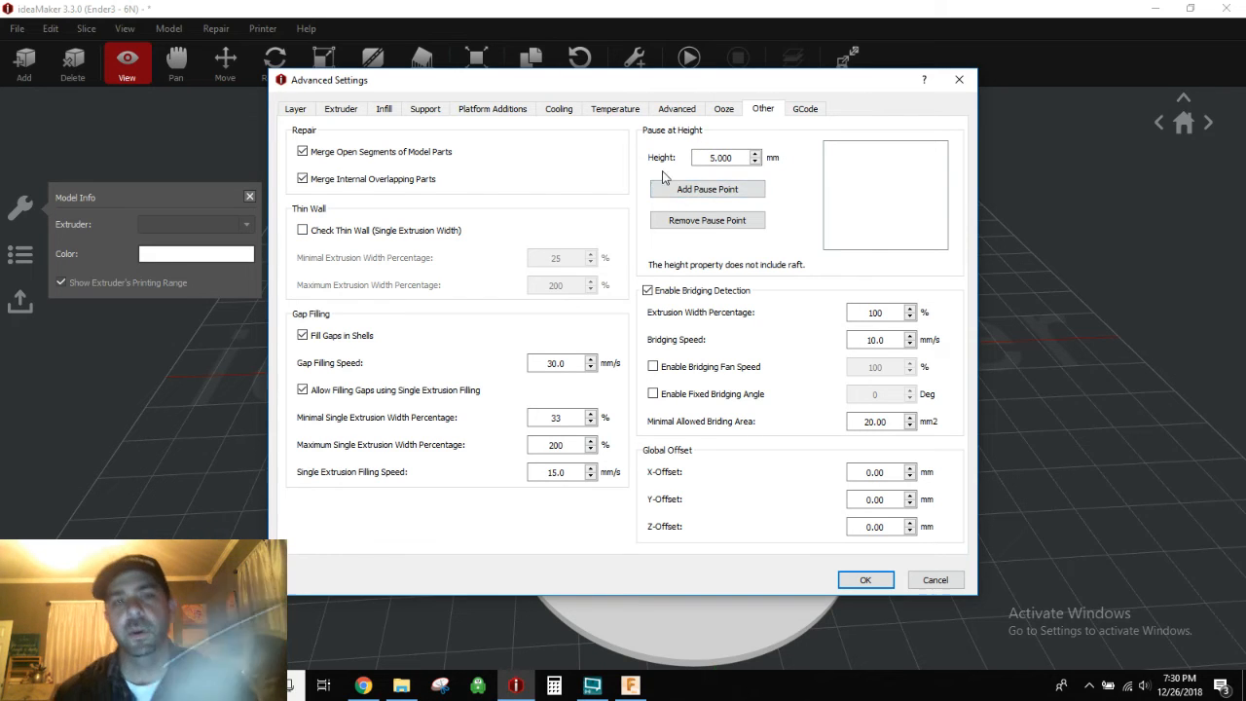
click(303, 230)
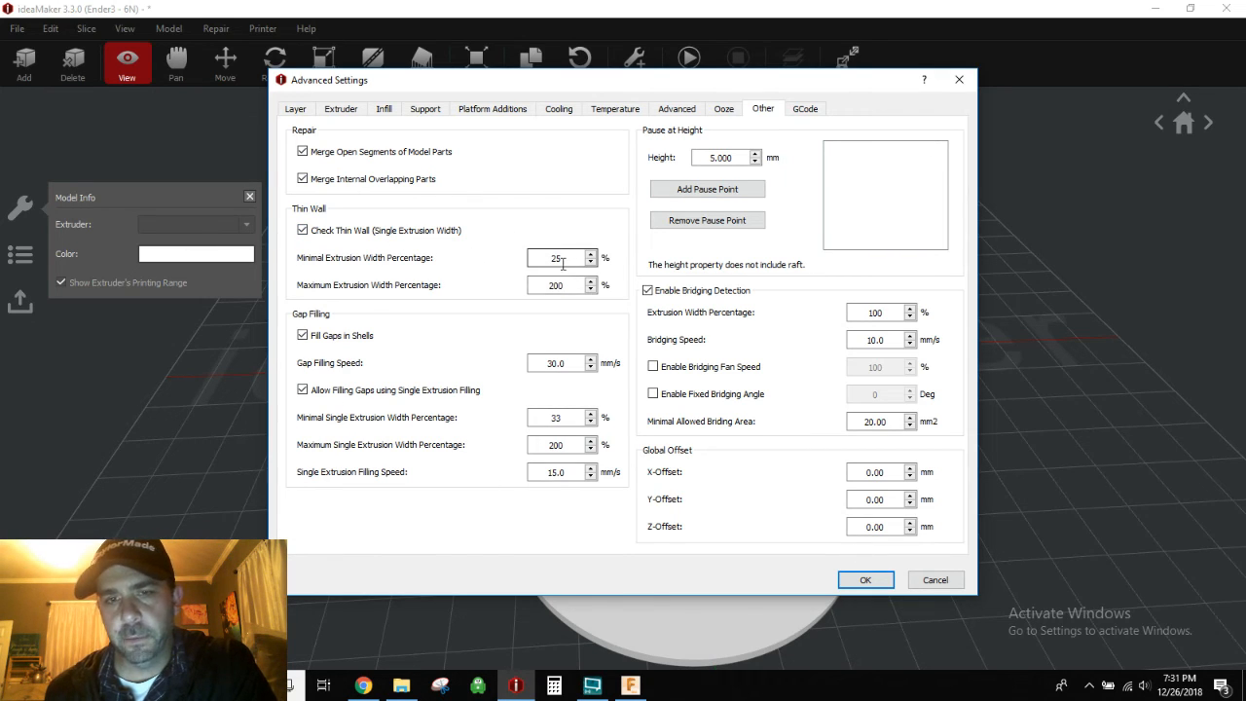
click(863, 579)
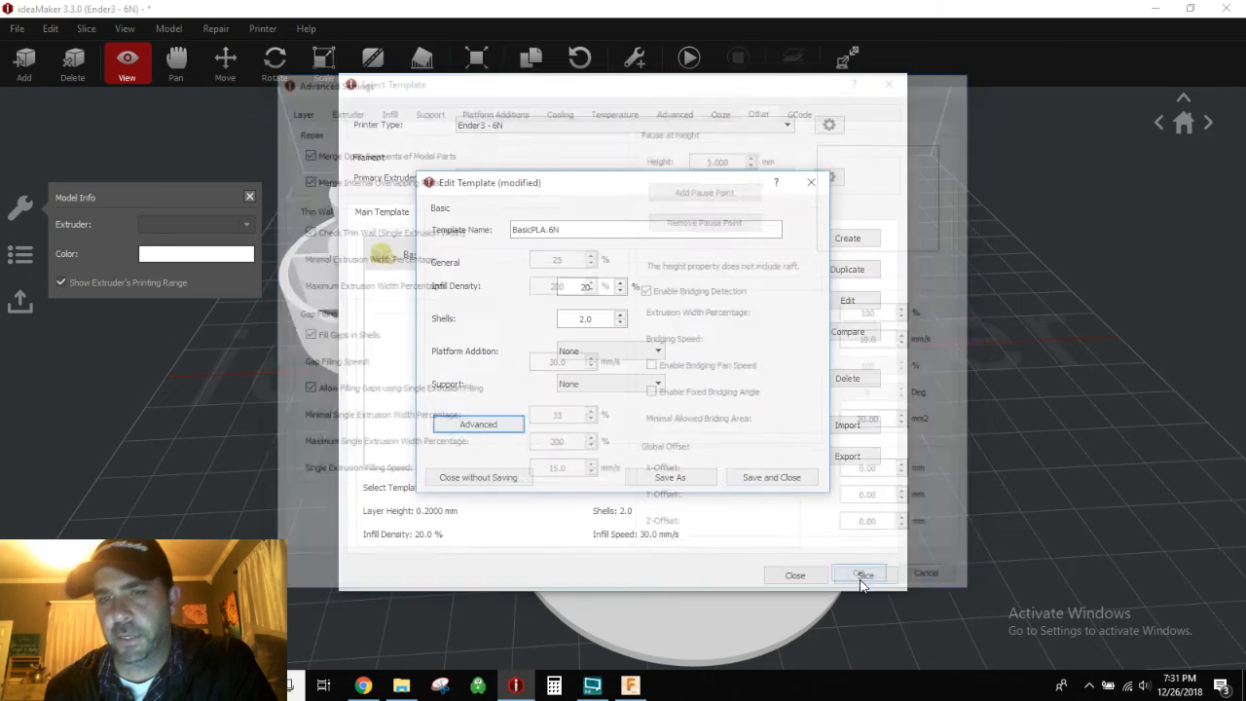
click(793, 481)
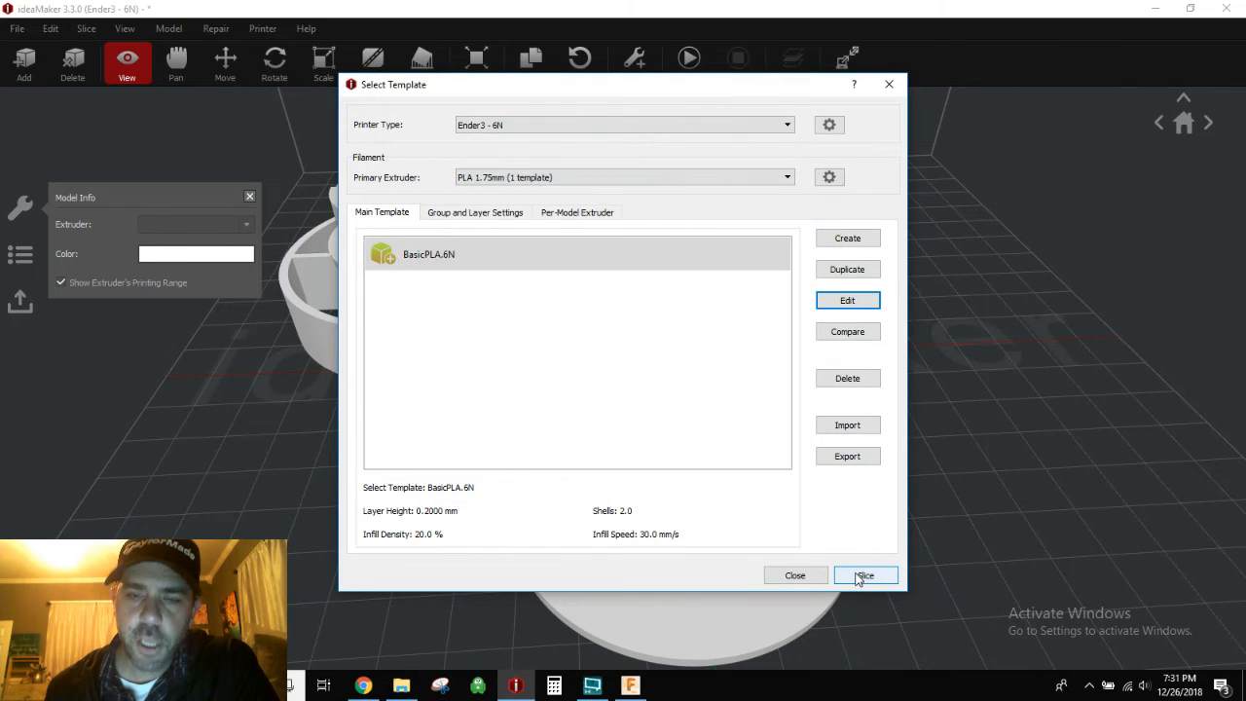
Step: Slice the models and inspect the domed model's recessed lettering in the 3D preview, cutting it down to layer 161
click(860, 575)
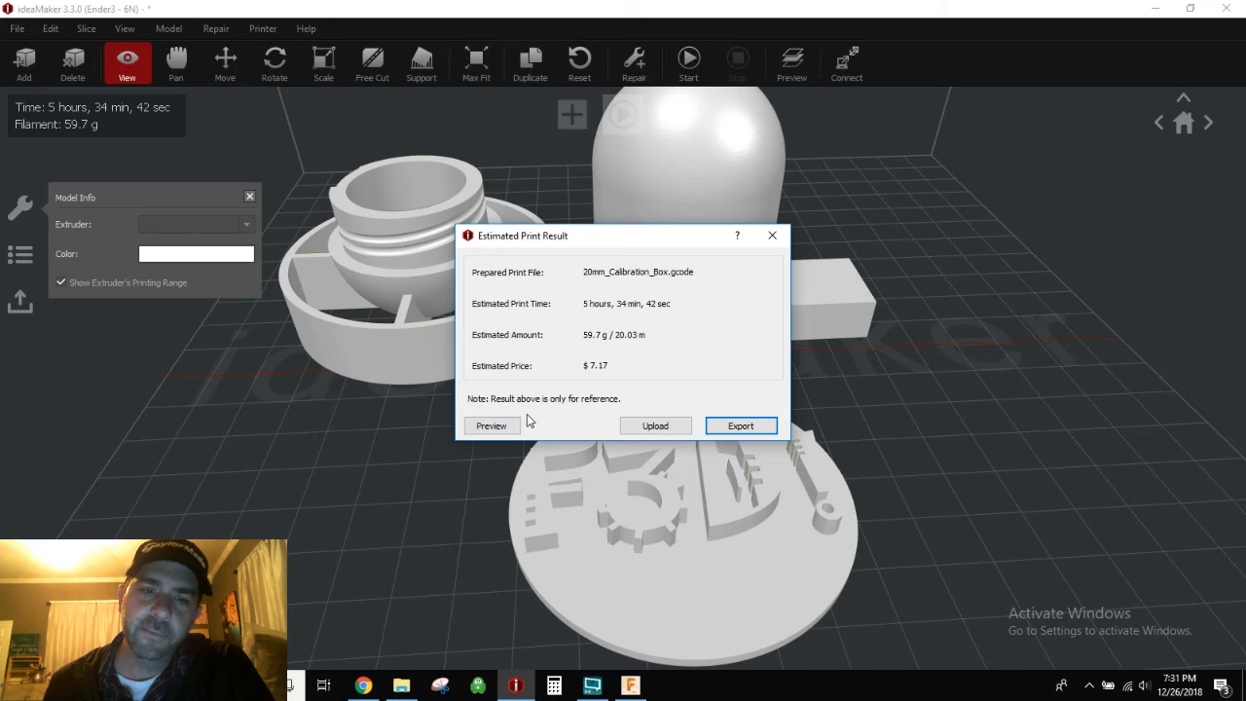
click(492, 425)
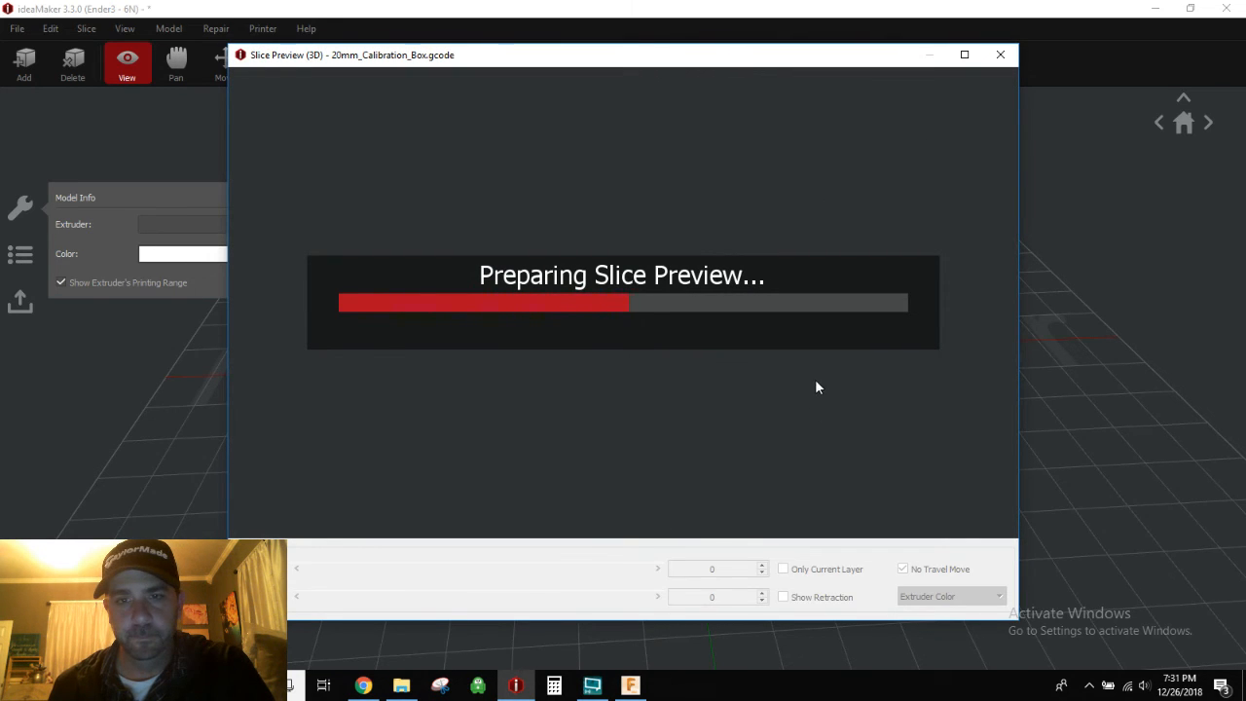
scroll(642, 364, up, 10)
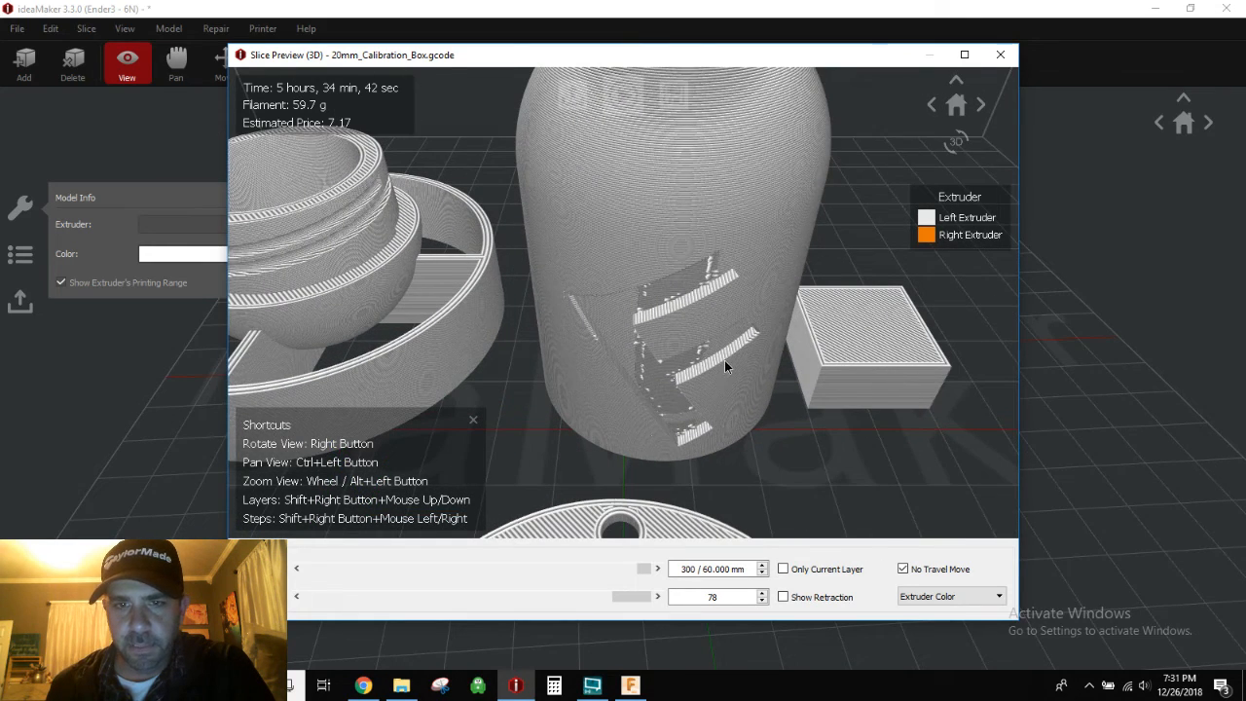
right_drag(725, 360, 720, 235)
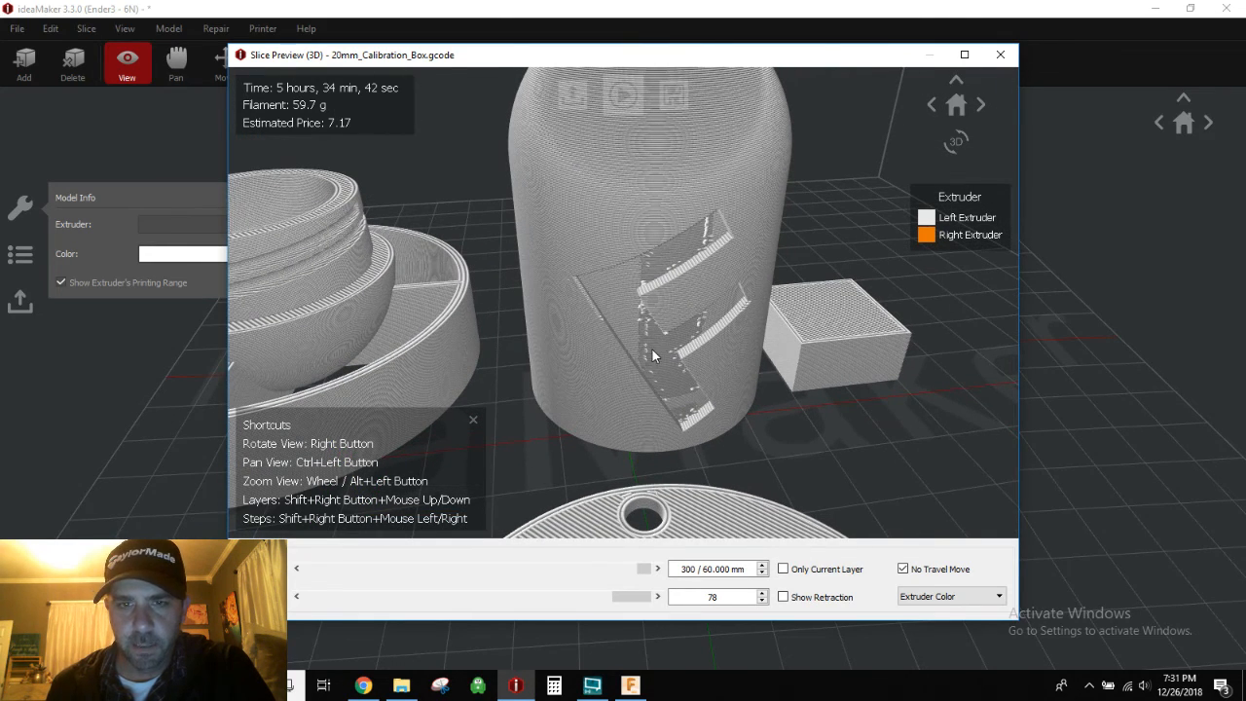
scroll(660, 356, up, 3)
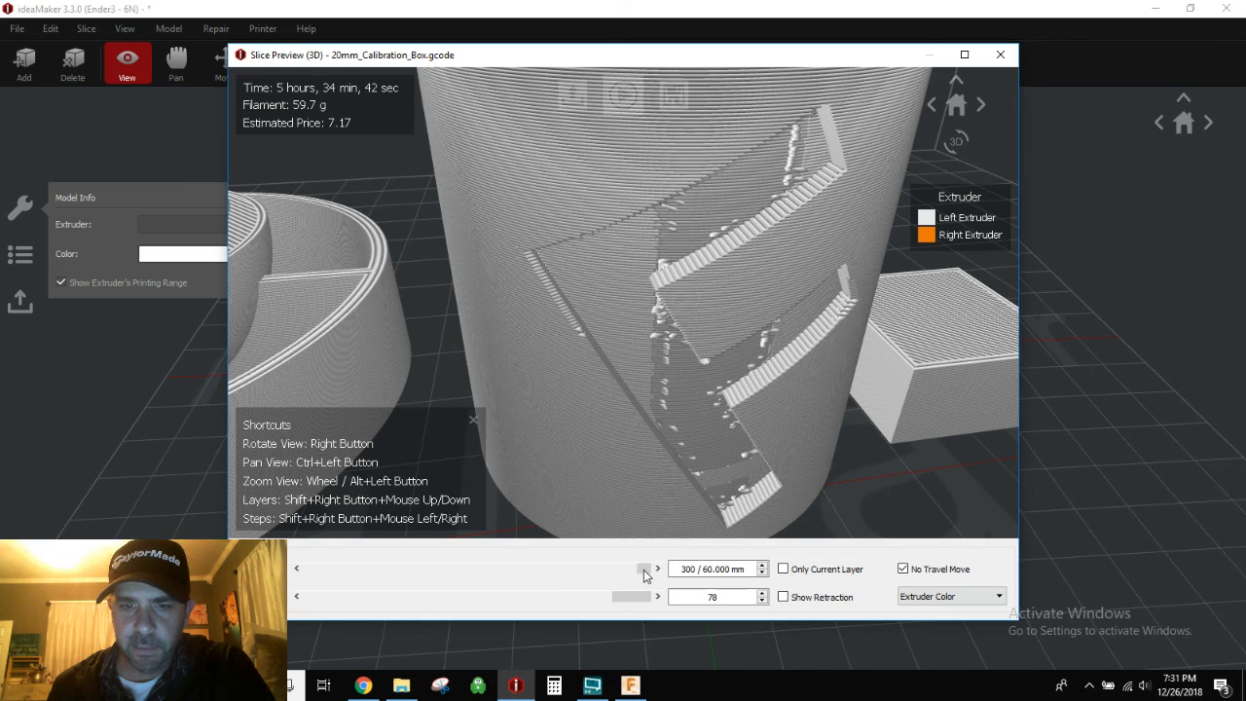
drag(587, 574, 486, 579)
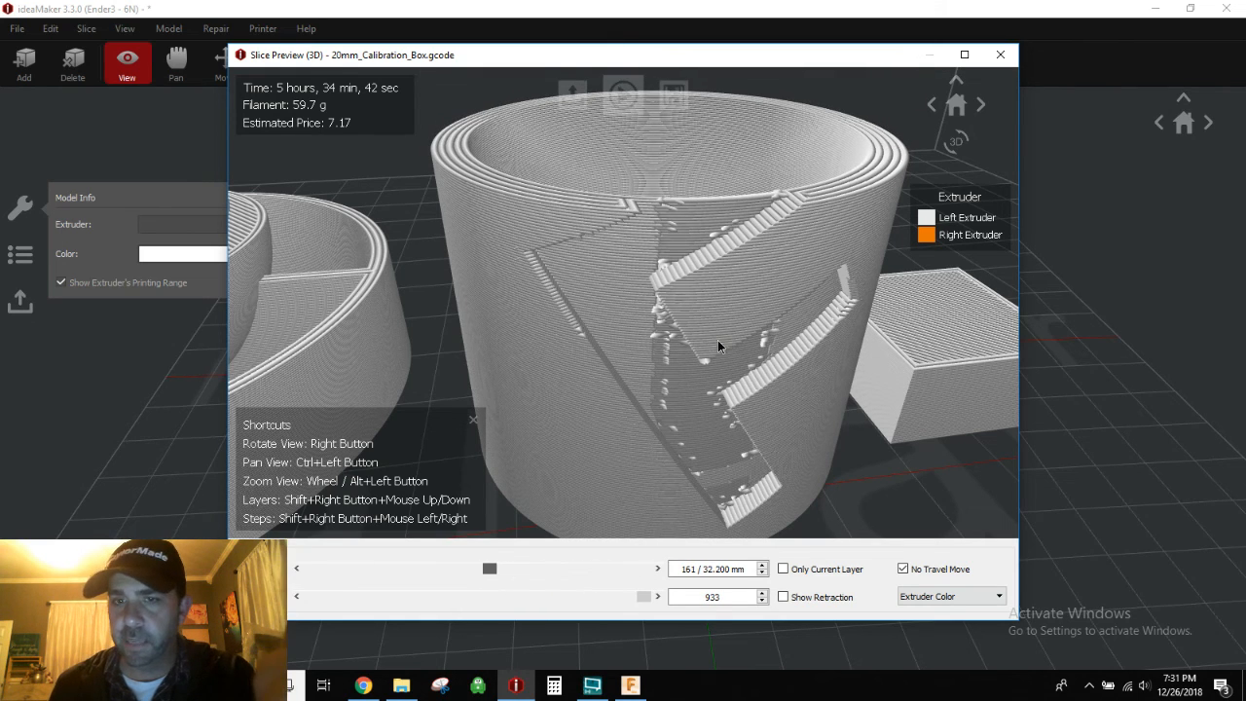
right_drag(703, 395, 700, 419)
scroll(700, 418, up, 3)
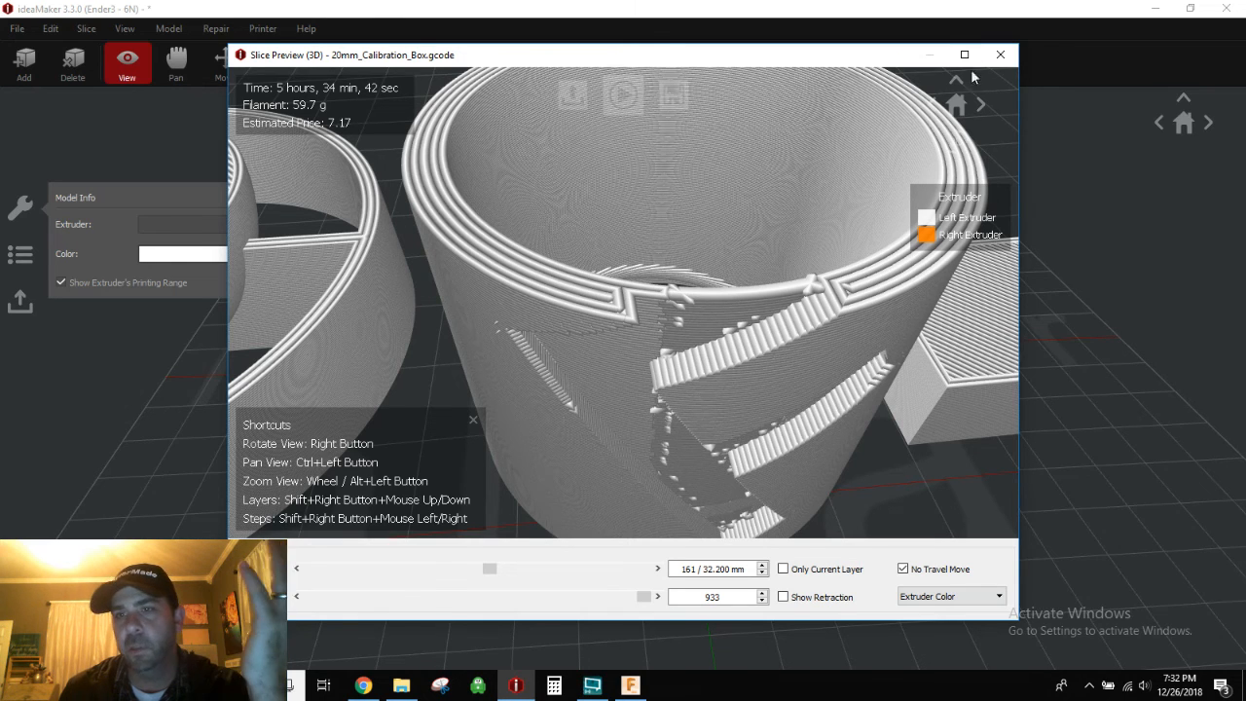
click(1000, 55)
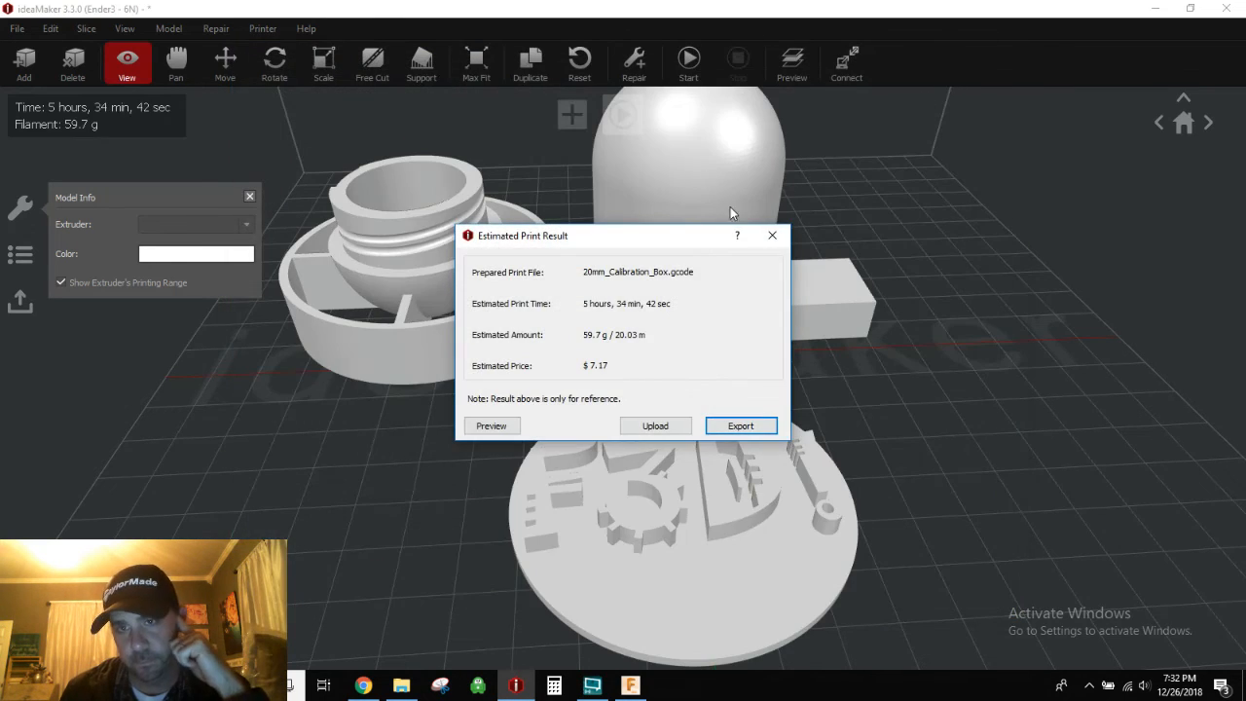
click(772, 234)
Step: Disable Check Thin Wall (Single Extrusion Width) in the BasicPLA.6N template's advanced settings and save the template
click(689, 60)
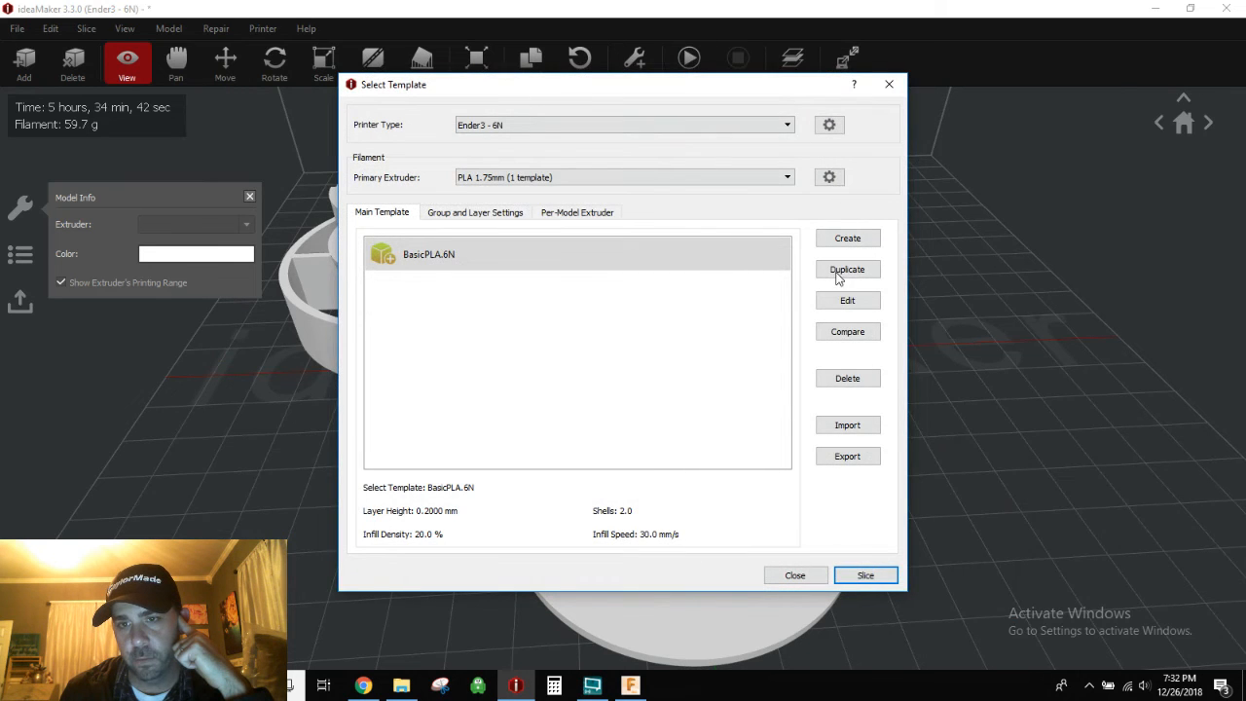
click(848, 300)
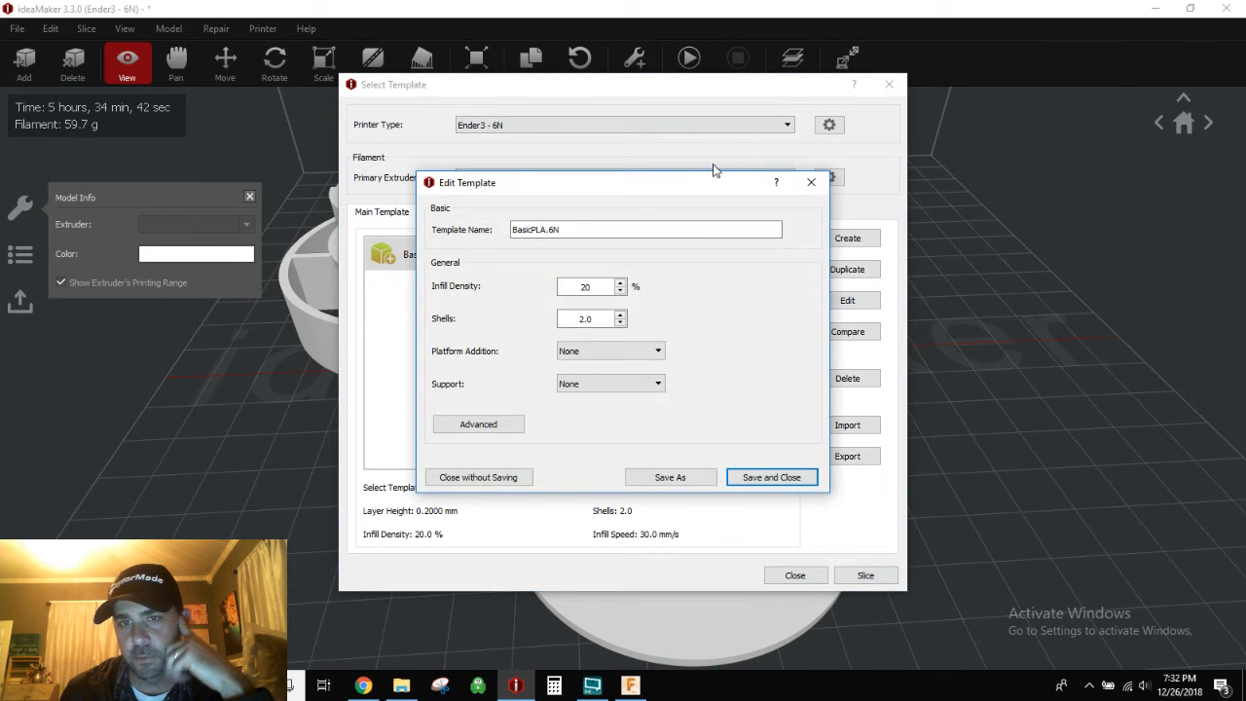
click(487, 426)
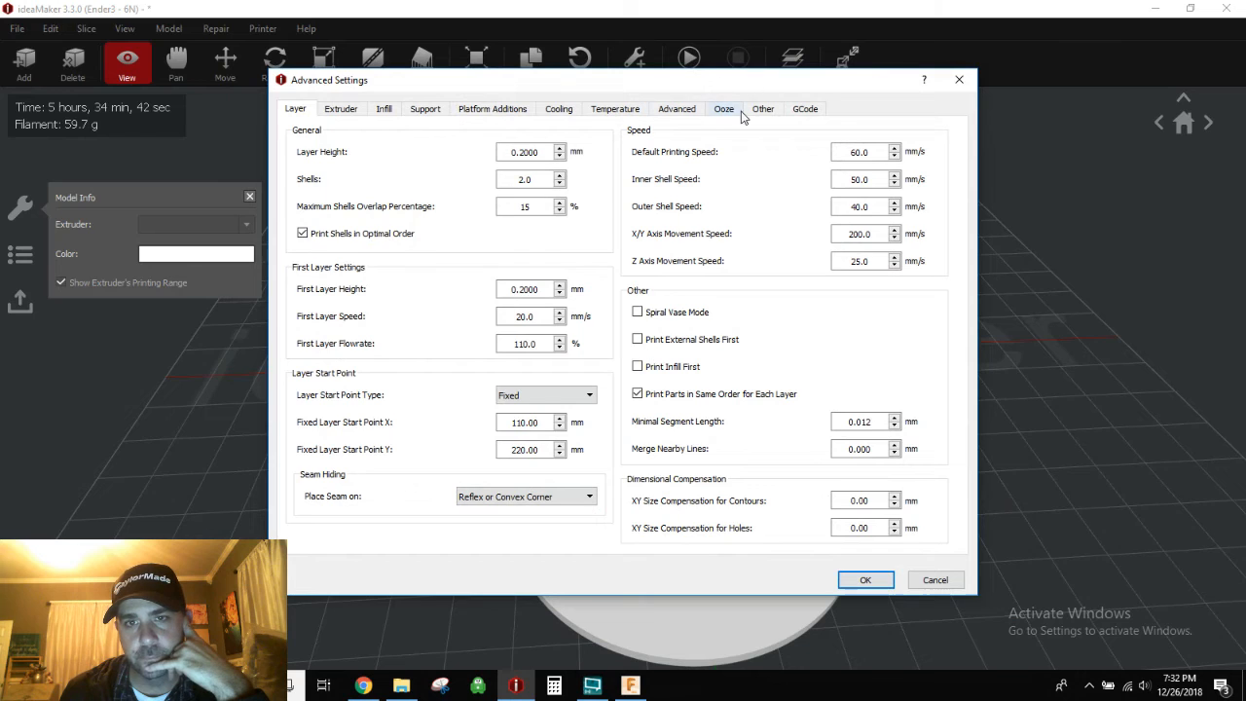
click(762, 109)
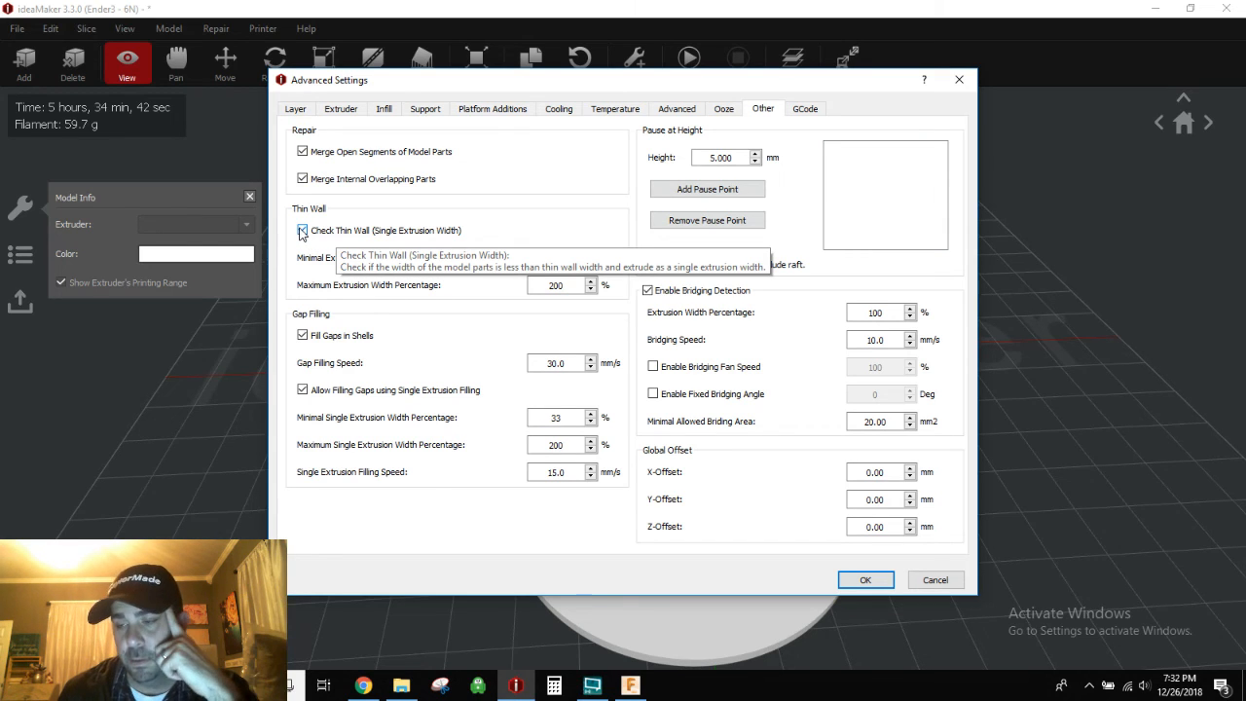
click(302, 231)
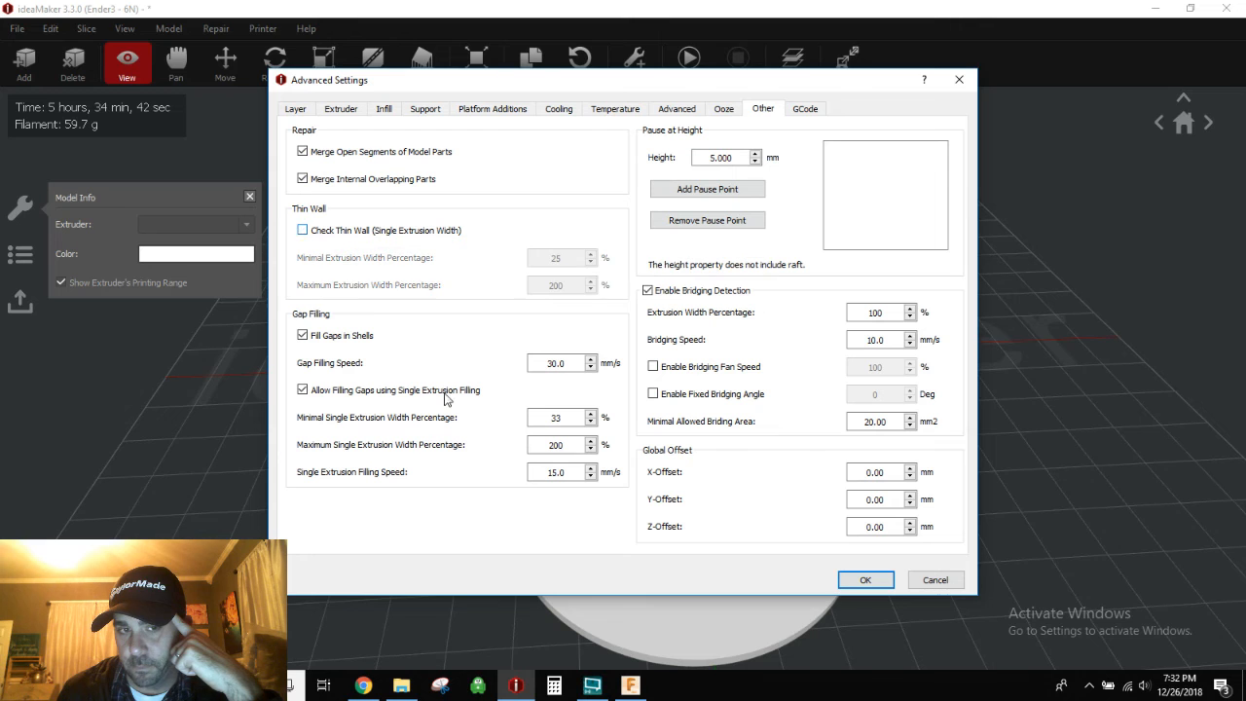
click(865, 580)
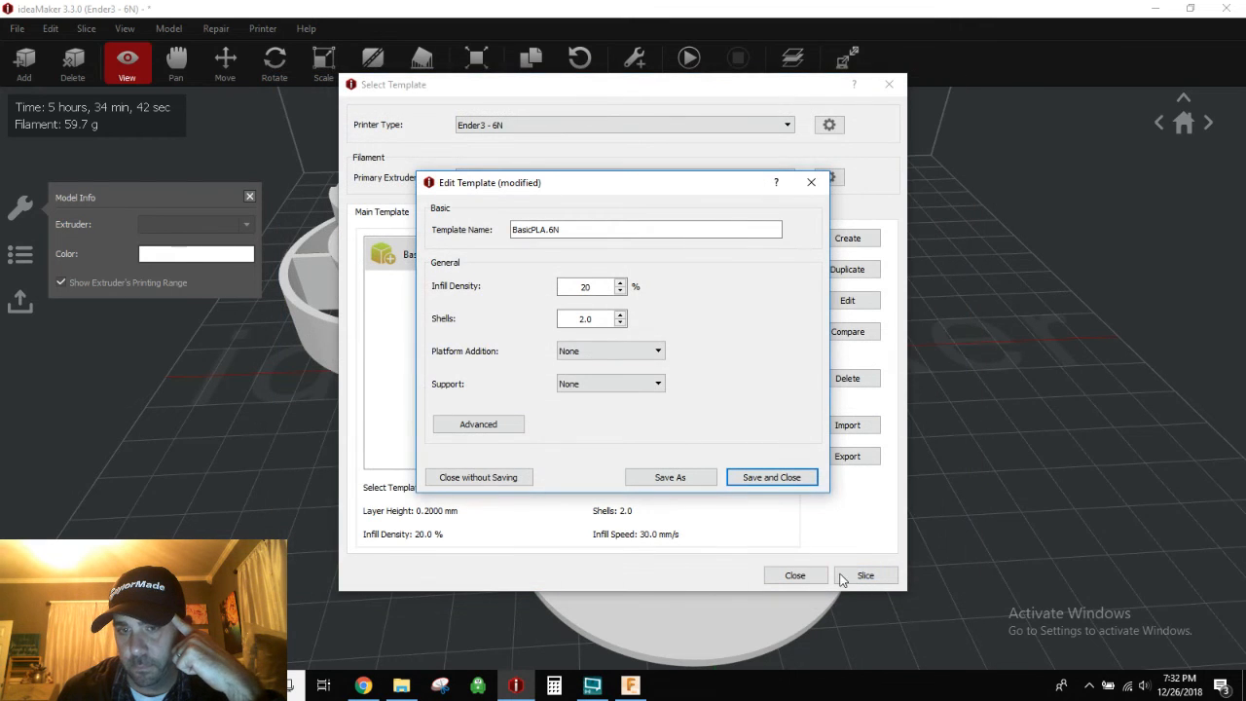
click(785, 477)
Step: Reslice the models and inspect the domed model's recessed lettering in the 3D preview at layers 172 and 144
click(876, 576)
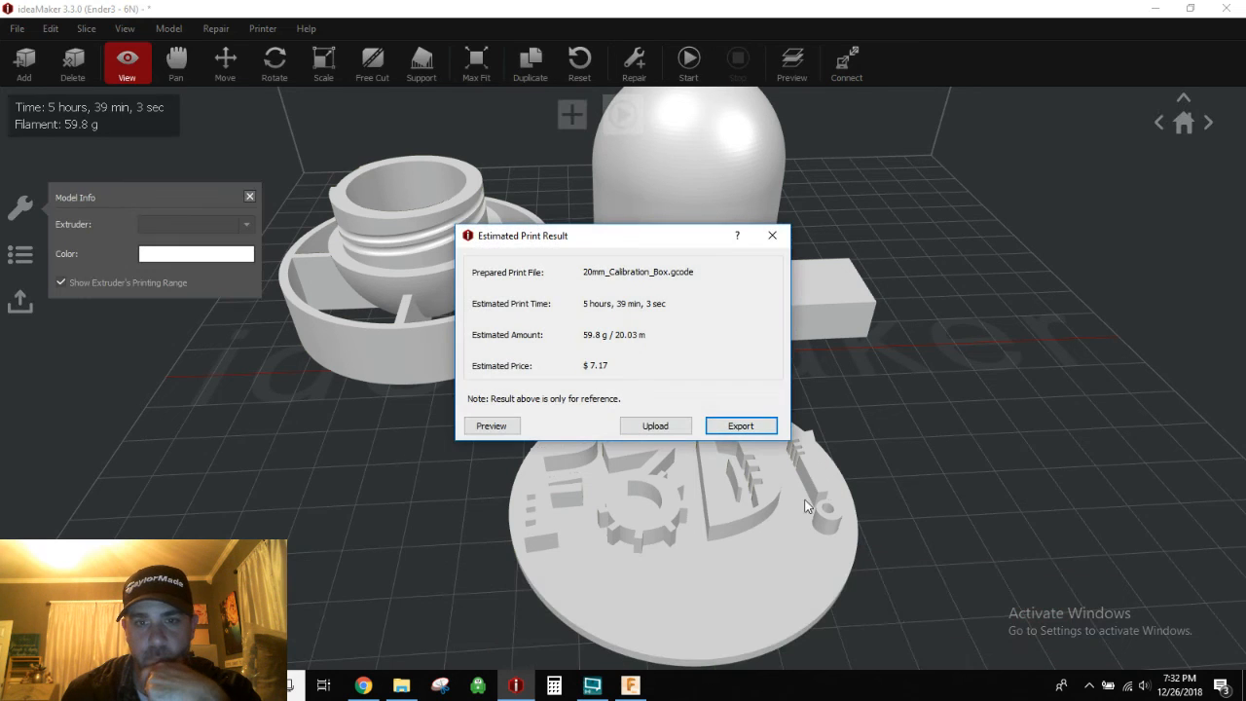
click(490, 426)
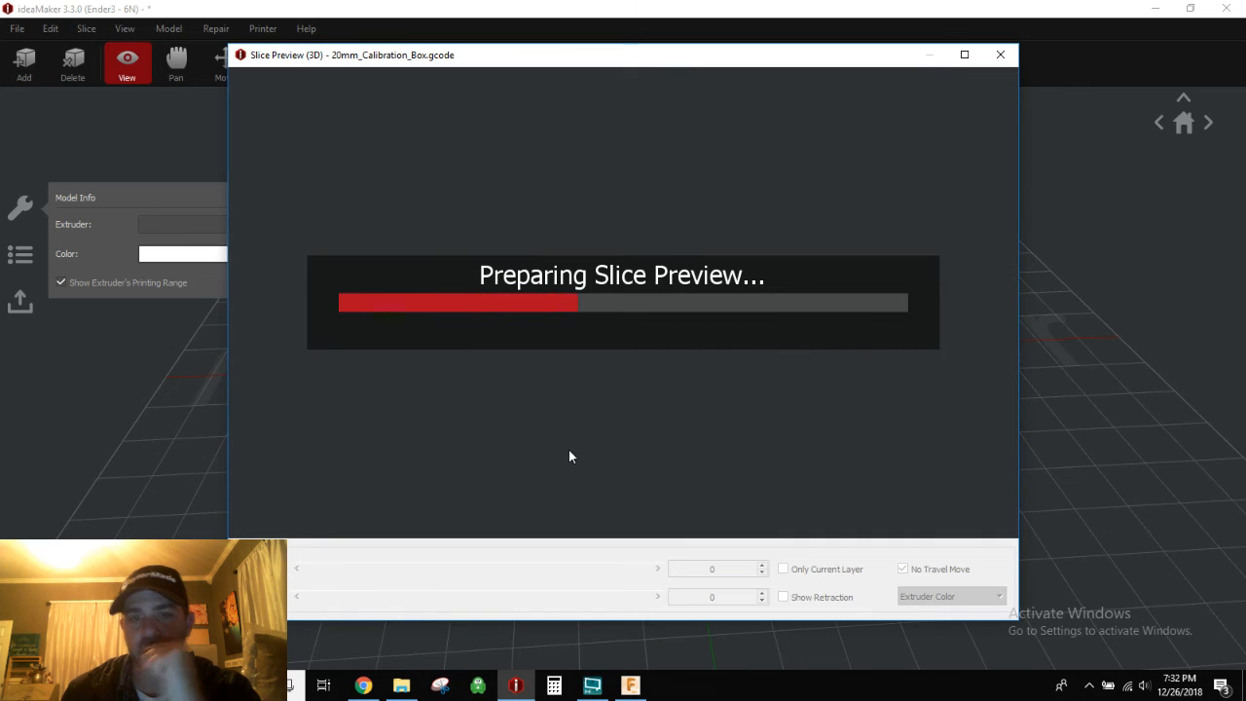
scroll(661, 317, up, 5)
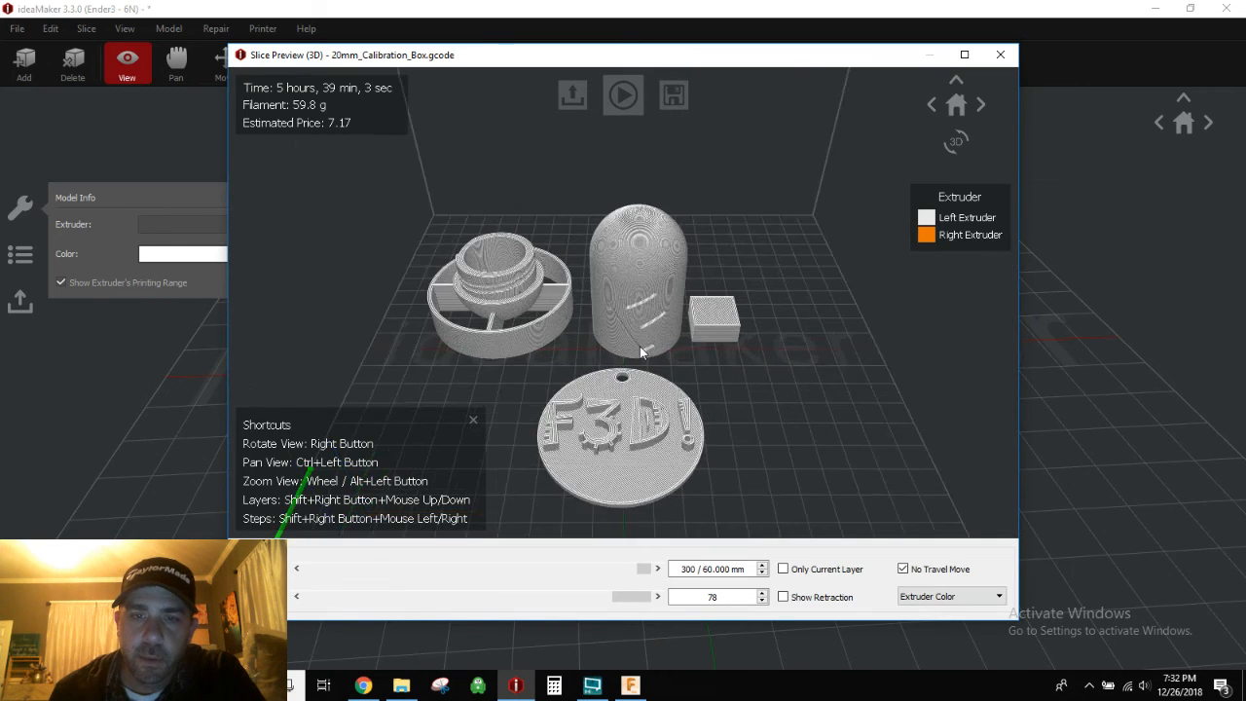
scroll(646, 298, up, 5)
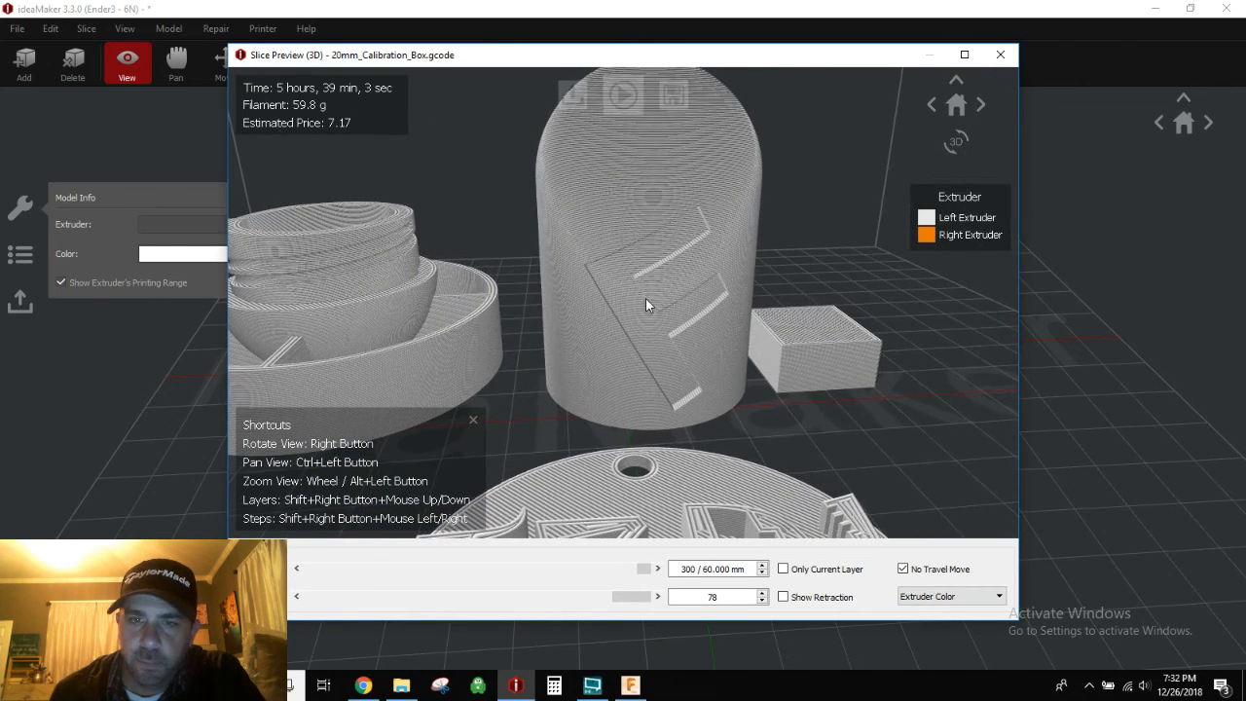
scroll(612, 392, down, 5)
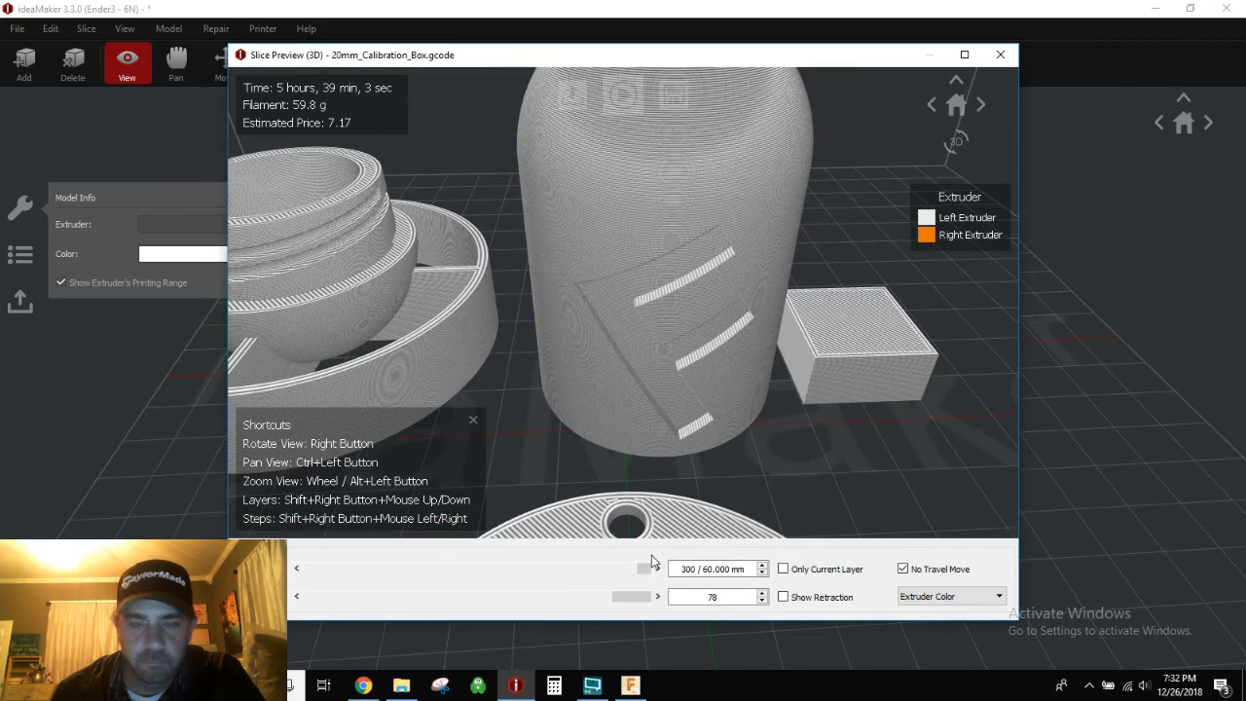
drag(647, 568, 499, 558)
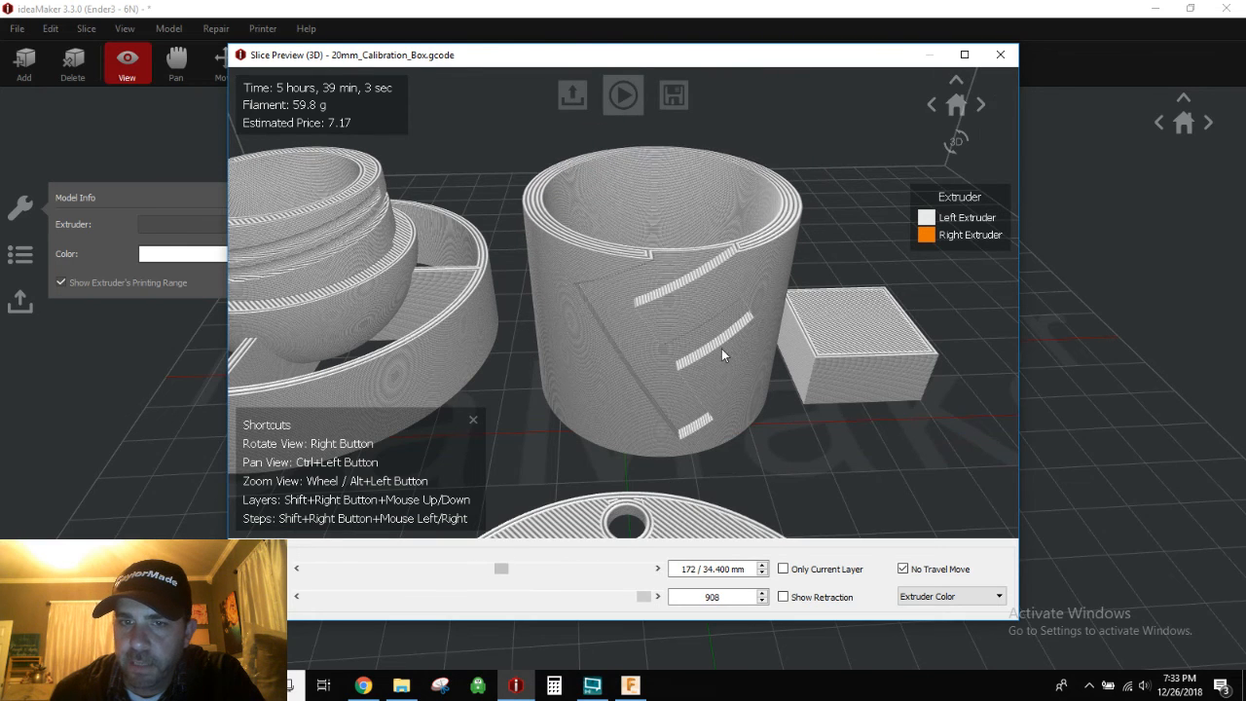
scroll(690, 462, up, 2)
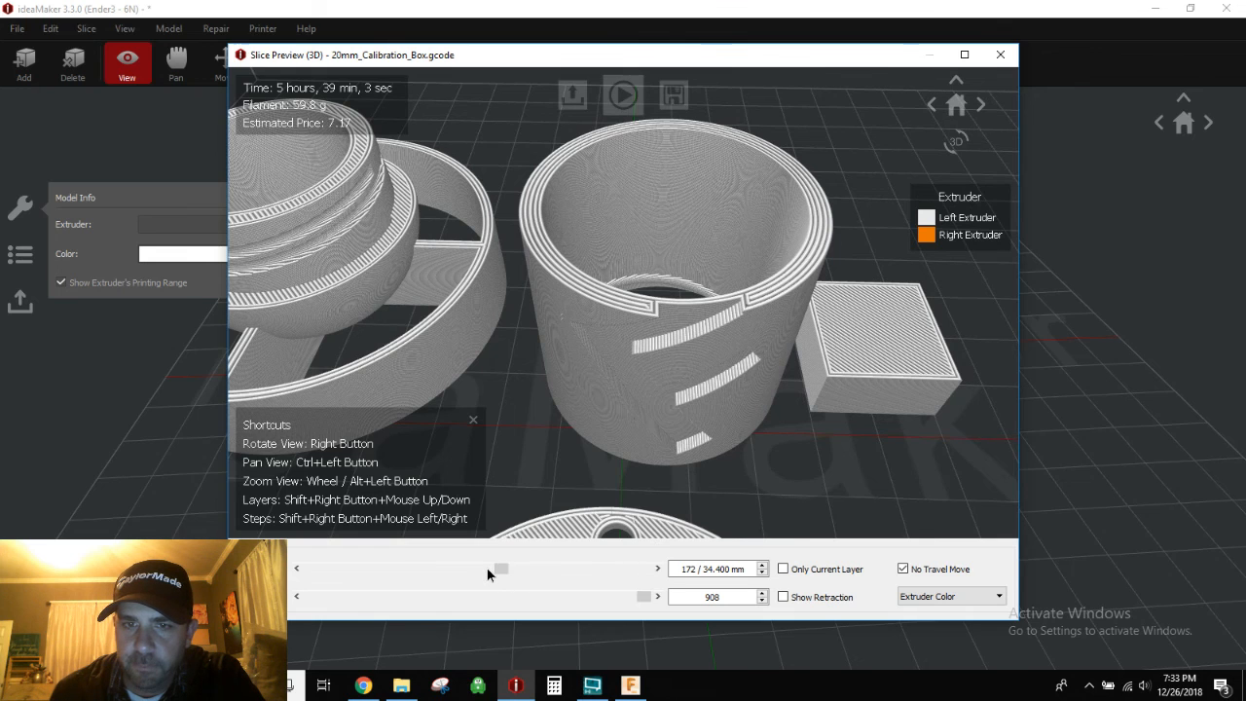
drag(488, 568, 470, 569)
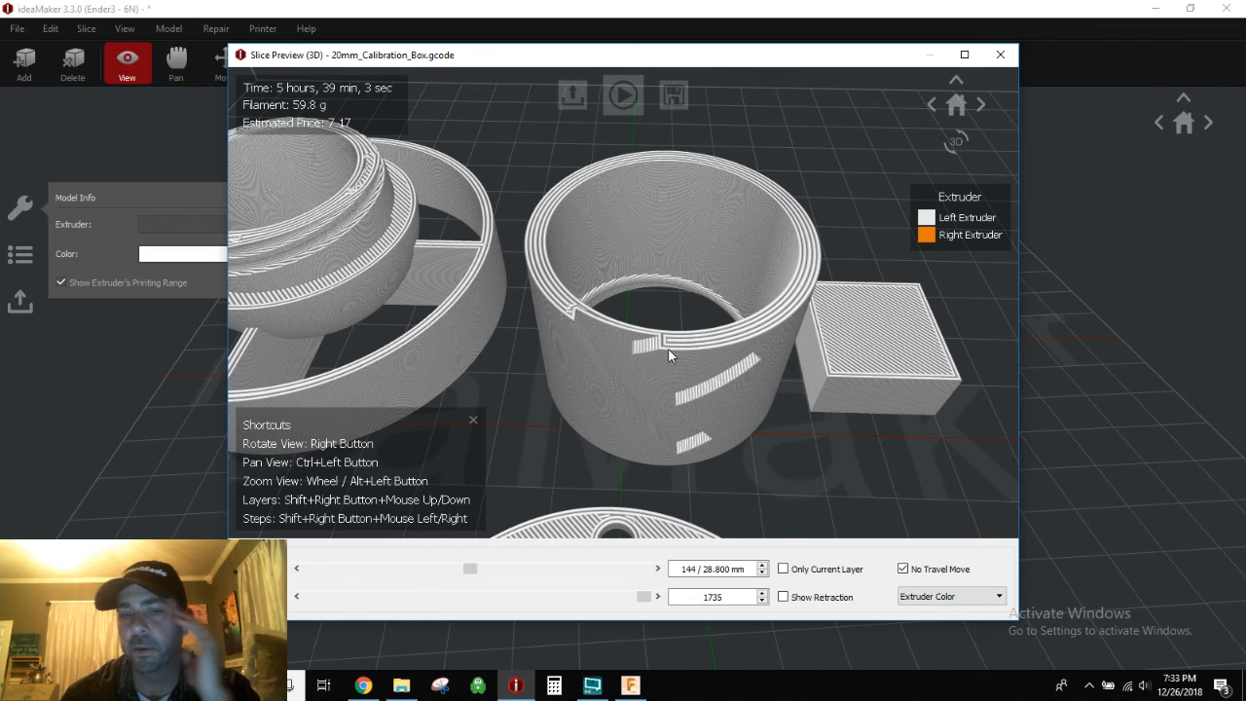
click(940, 107)
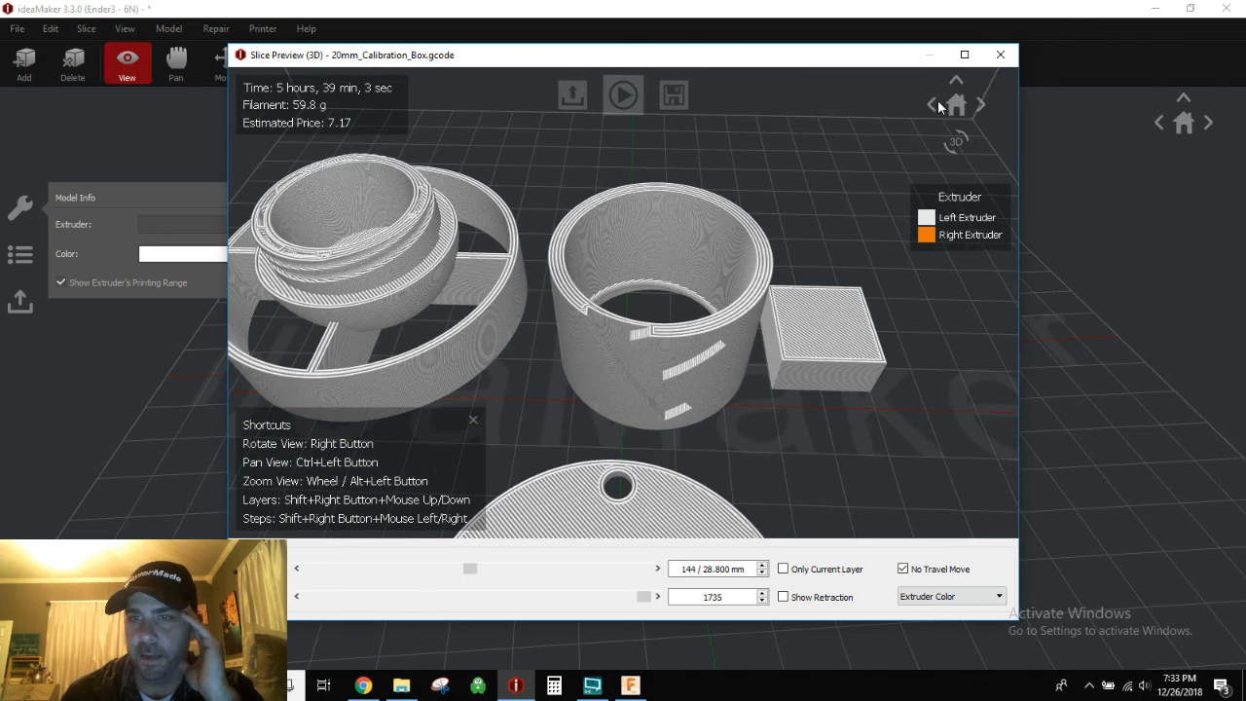
click(1000, 55)
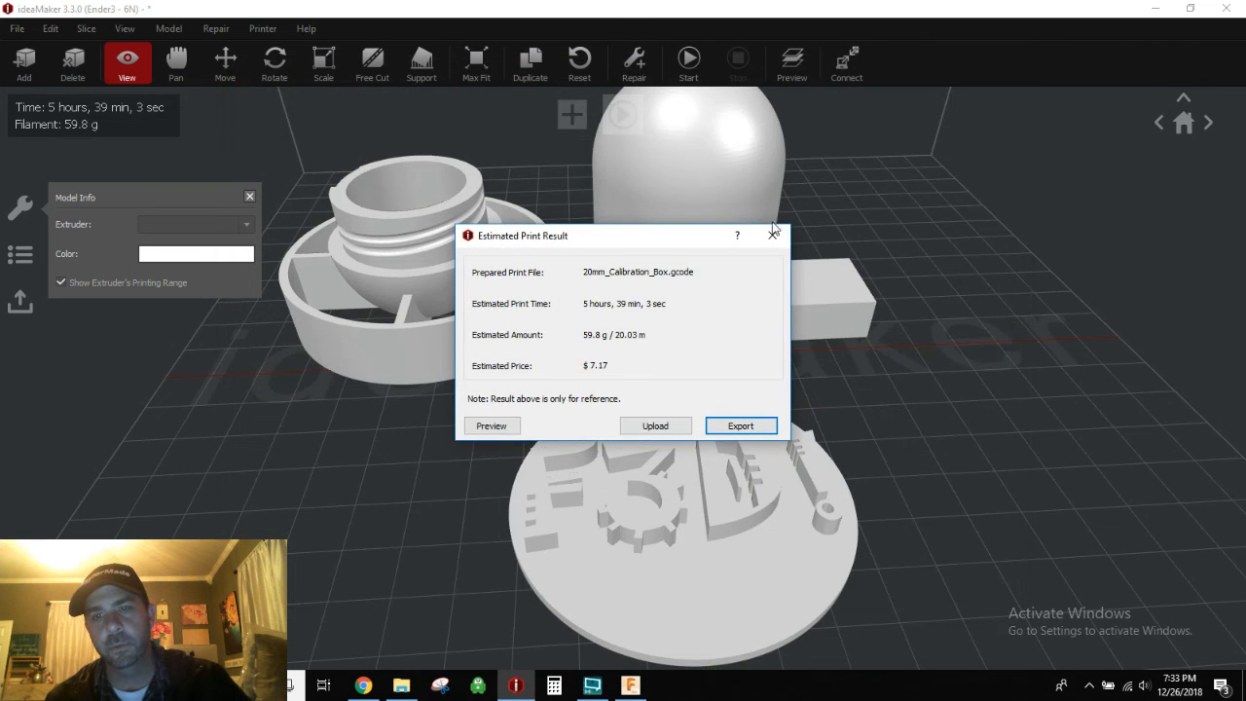
click(773, 234)
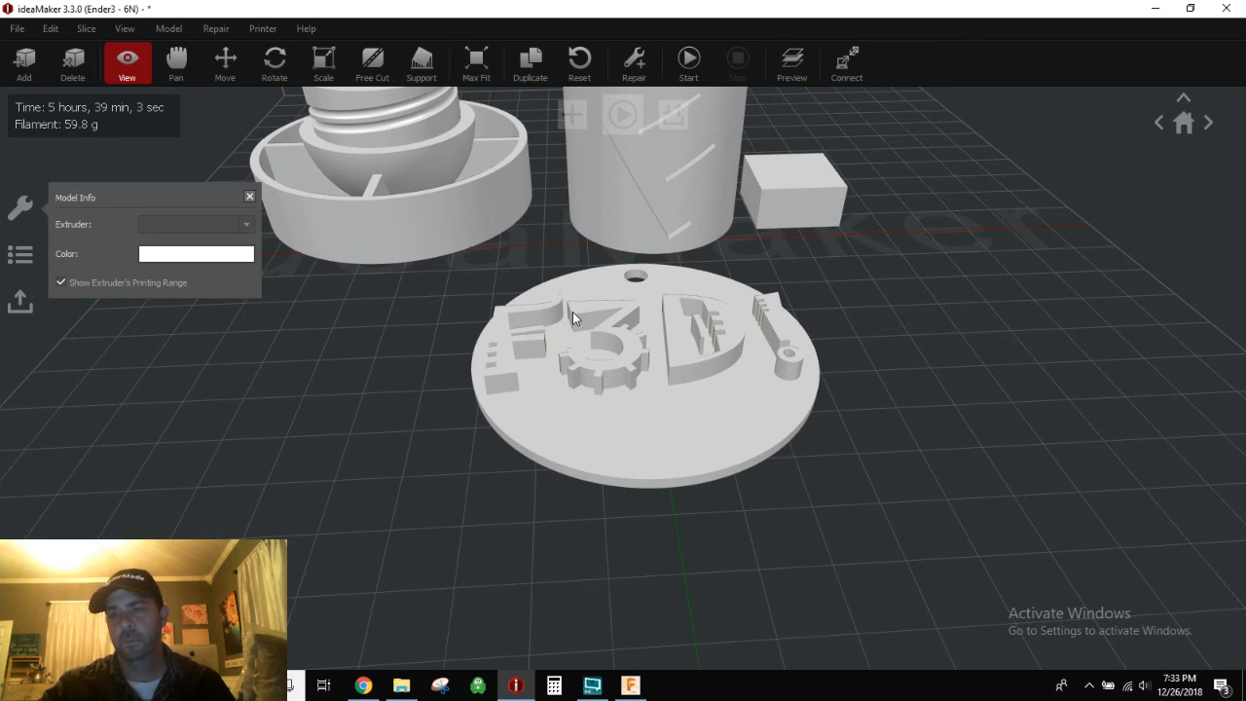
click(584, 684)
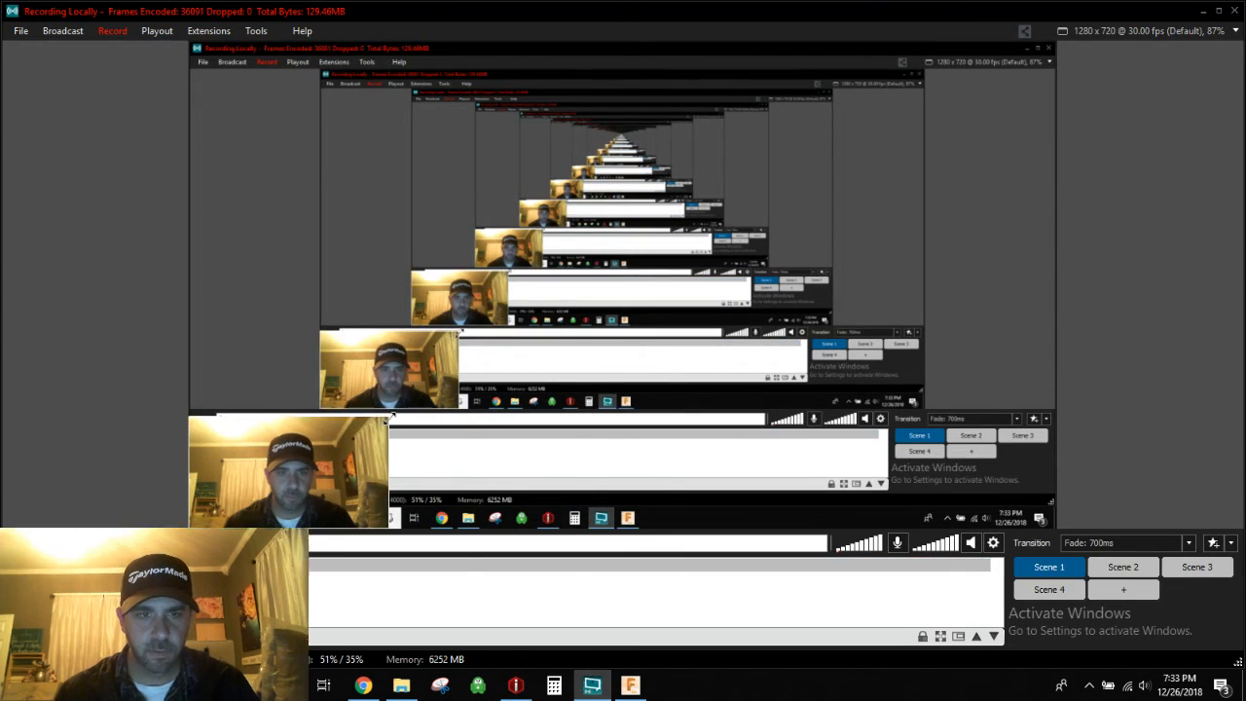
drag(389, 419, 1030, 55)
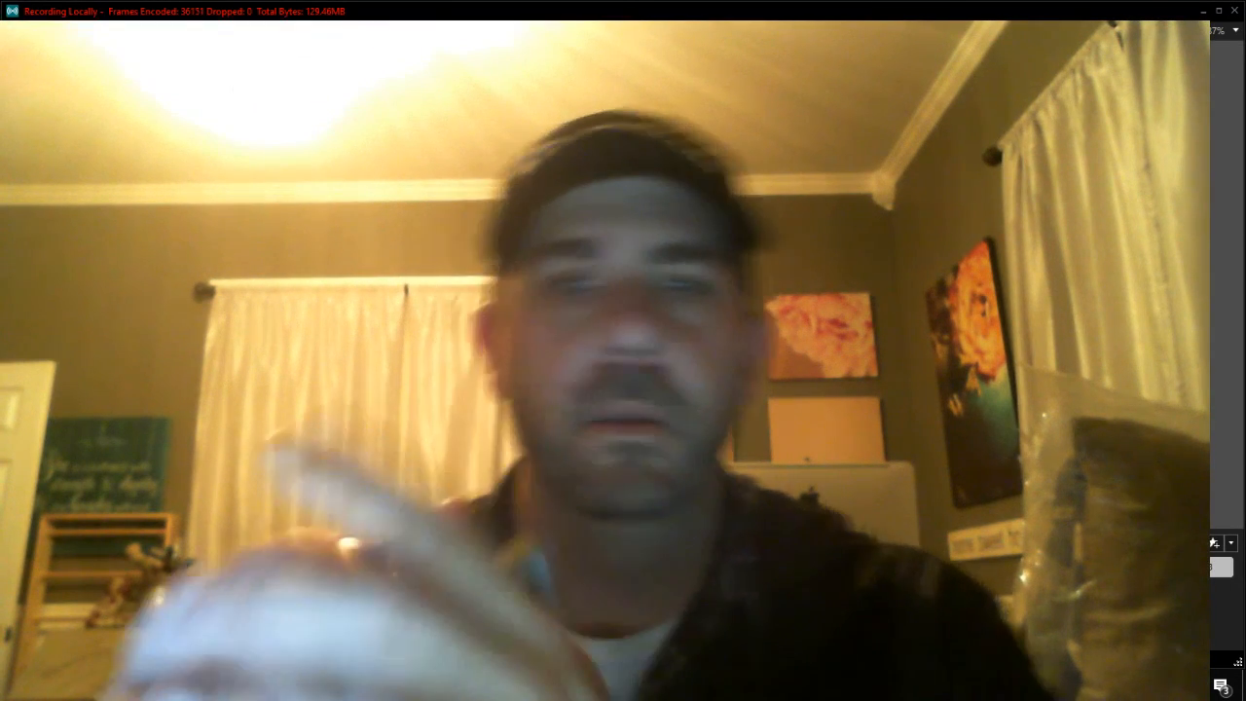